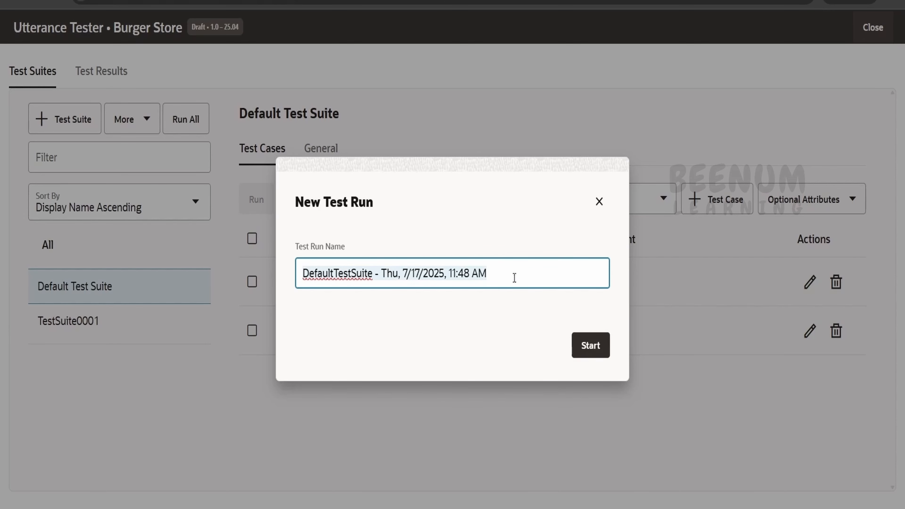
# Start the Default Test Suite run under the suggested run name and review its results summary and suite breakdown.
pyautogui.click(590, 345)
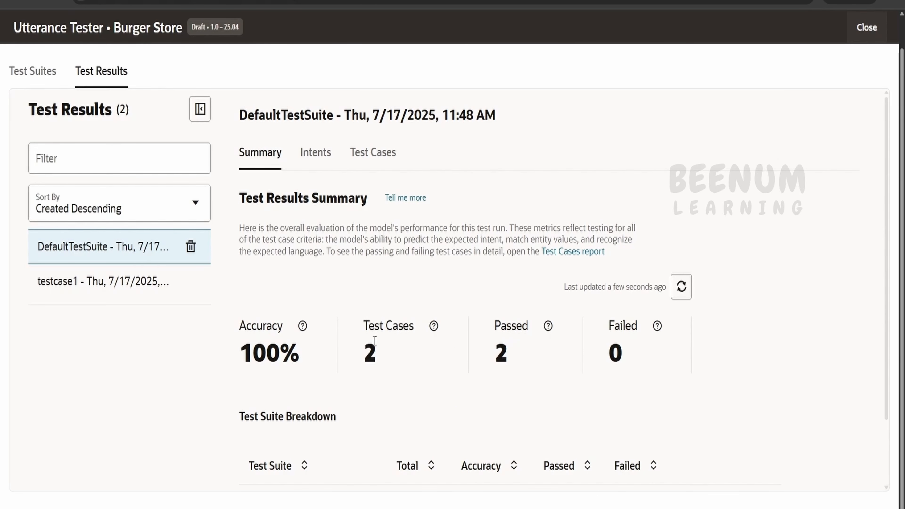
pyautogui.scroll(-2, 531, 381)
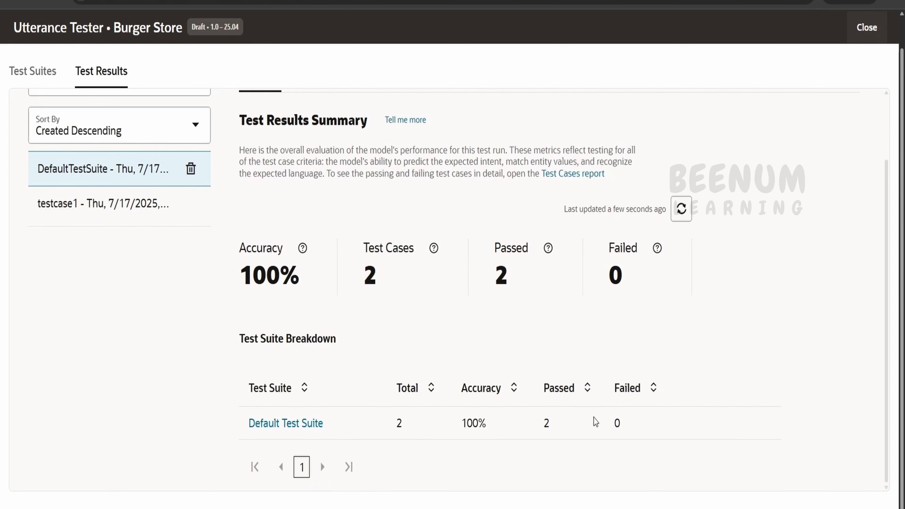
pyautogui.scroll(2, 483, 428)
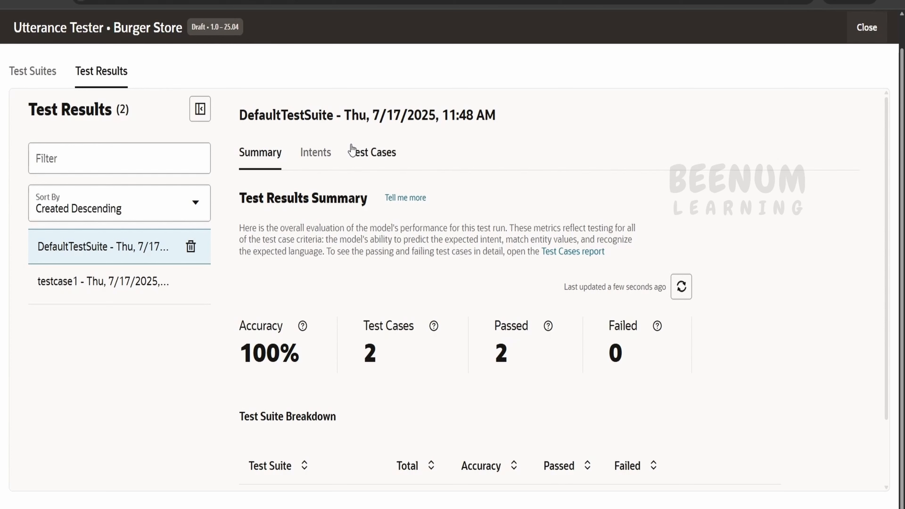
# Review the intents report of the test run, including the breakdown by intent.
pyautogui.click(313, 157)
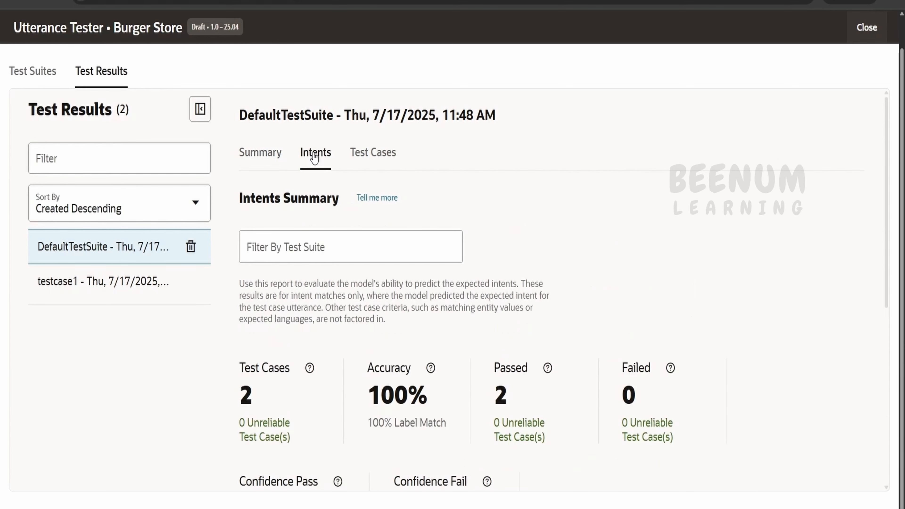
pyautogui.scroll(-8, 384, 228)
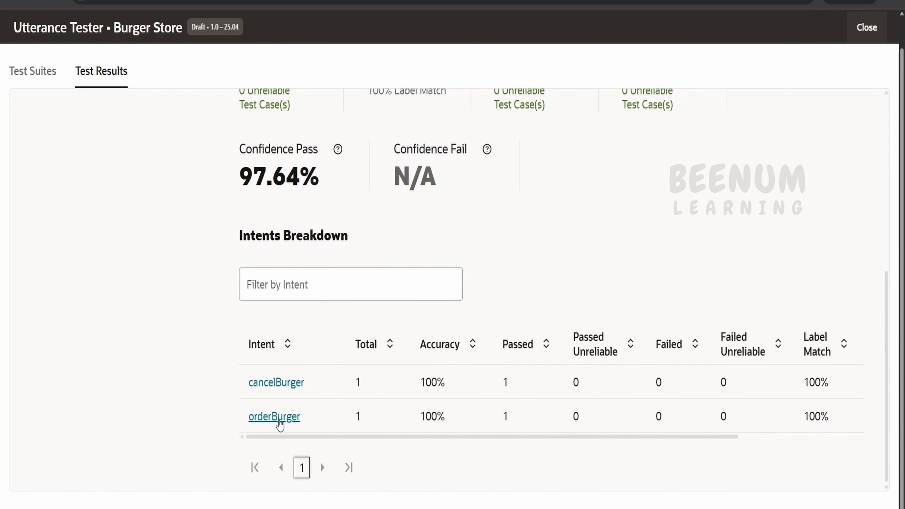
pyautogui.scroll(8, 474, 433)
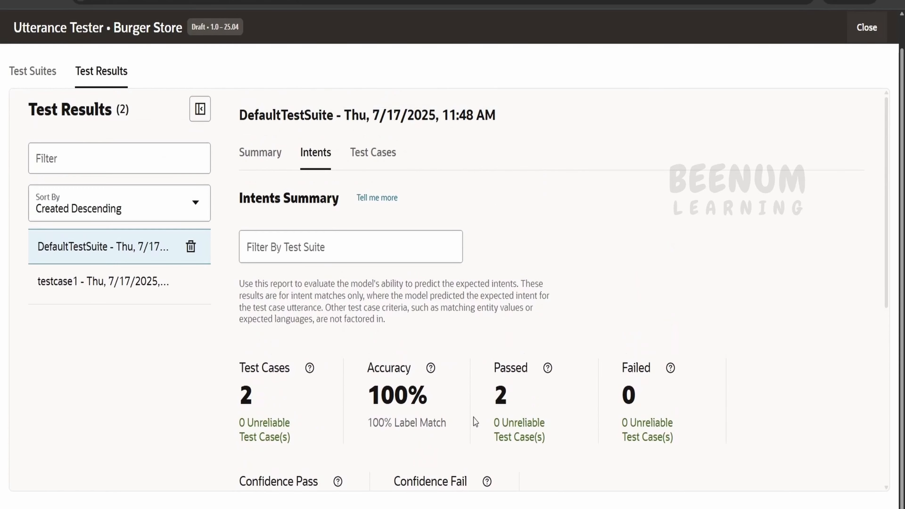
# List the run's passed test cases and examine the test info and intent confidence scores for "i need burger urgently".
pyautogui.click(373, 151)
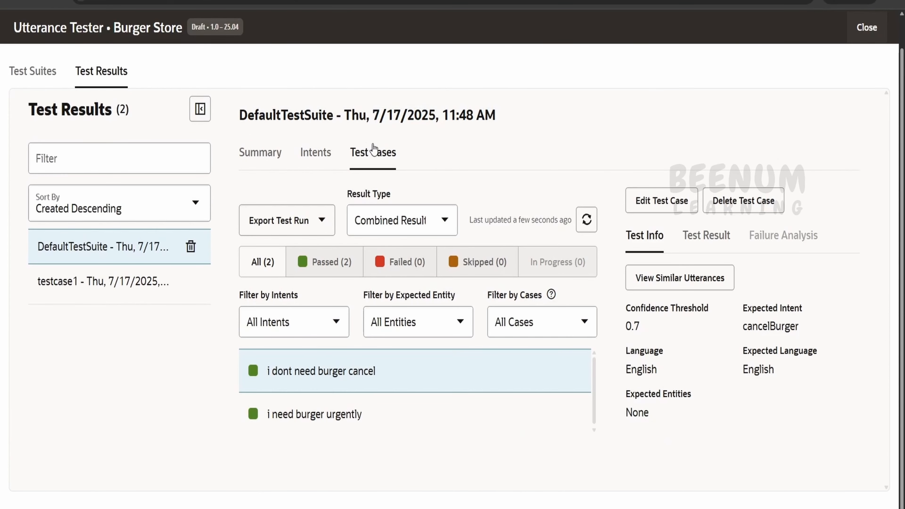
pyautogui.click(309, 262)
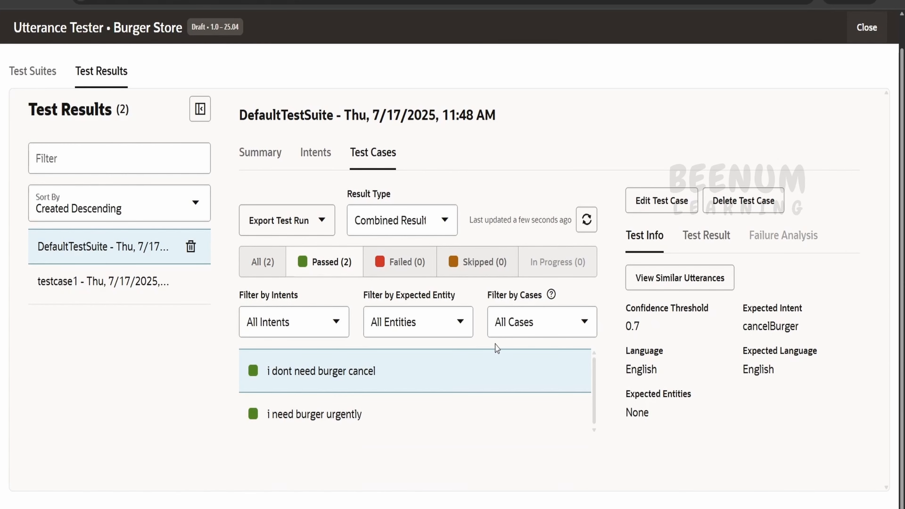
pyautogui.click(414, 419)
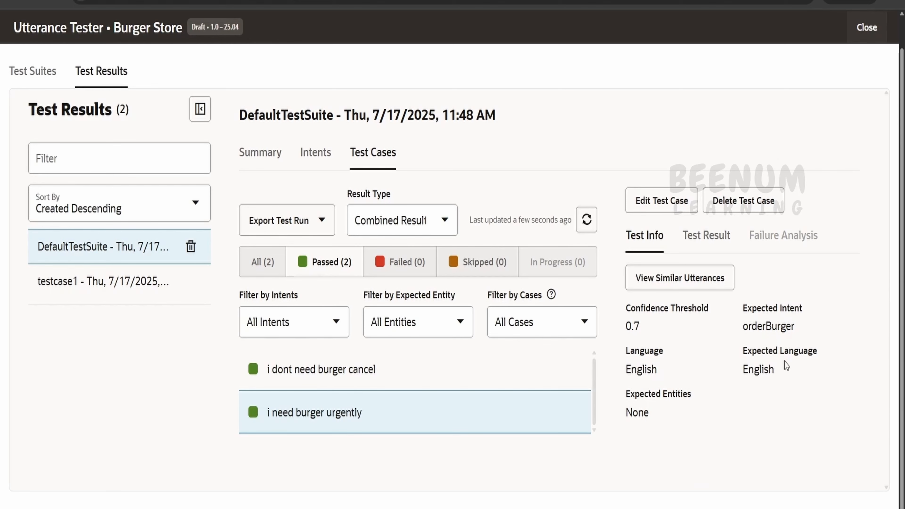
pyautogui.scroll(1, 677, 410)
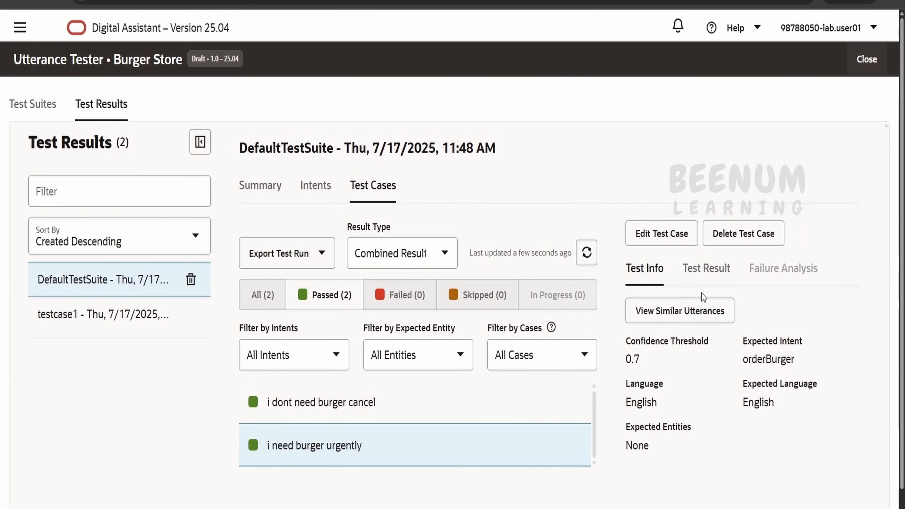
pyautogui.click(706, 267)
pyautogui.scroll(-1, 701, 370)
pyautogui.scroll(-1, 702, 367)
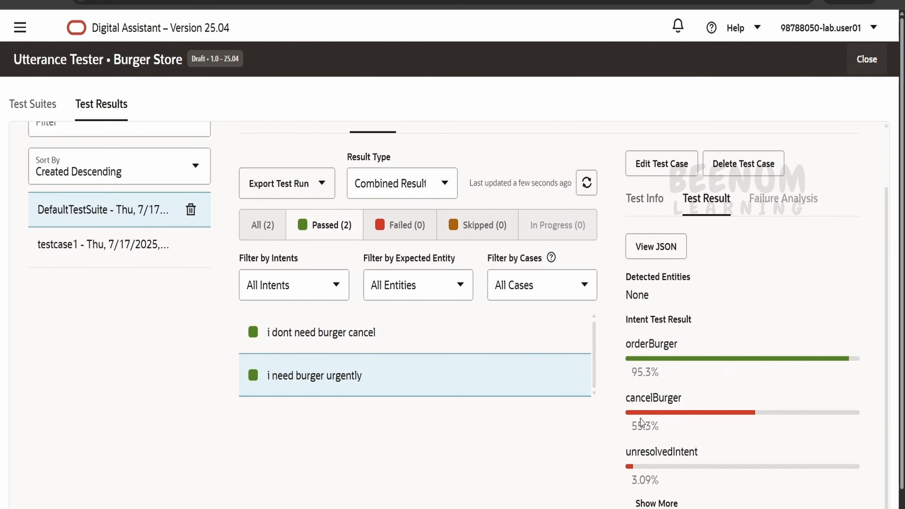
pyautogui.doubleClick(650, 376)
# Examine the intent confidence scores for the "i dont need burger cancel" test case.
pyautogui.click(377, 348)
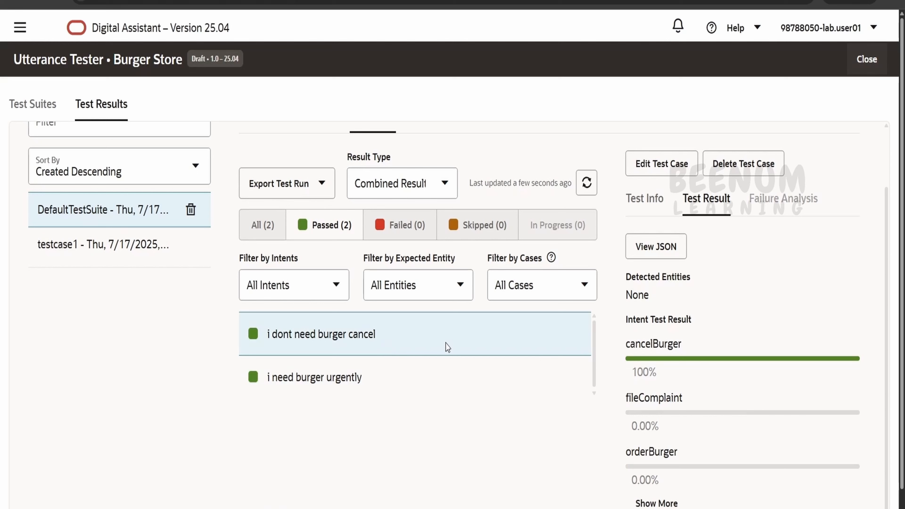
pyautogui.doubleClick(654, 371)
pyautogui.scroll(2, 757, 232)
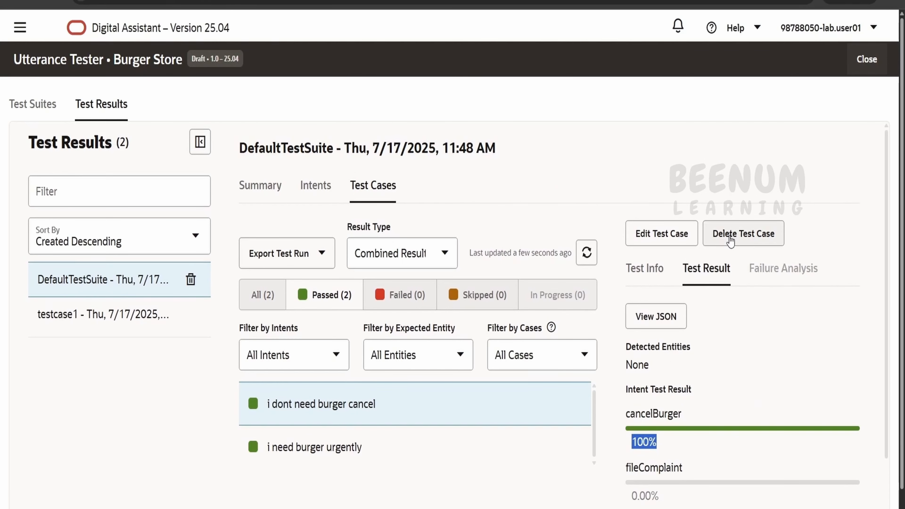
# Return to the test suites and look over the fields of the new test case form without saving a case.
pyautogui.click(32, 103)
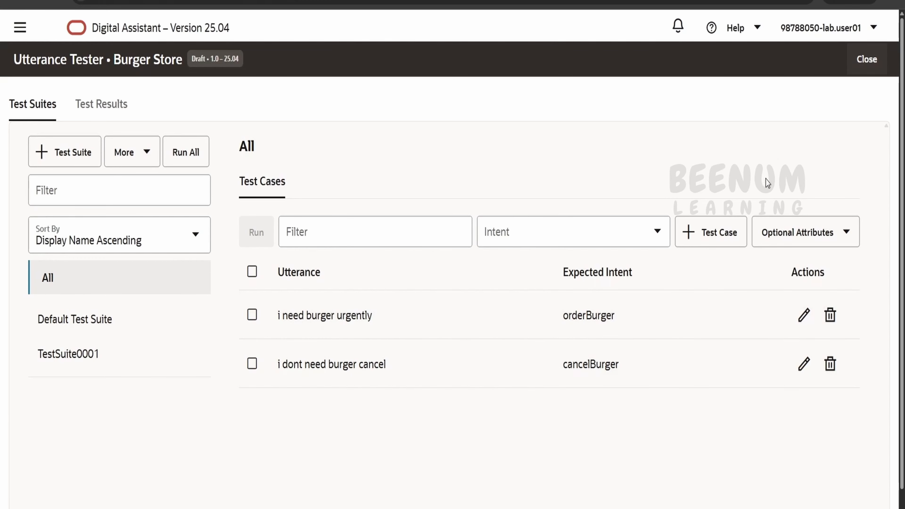
pyautogui.click(709, 232)
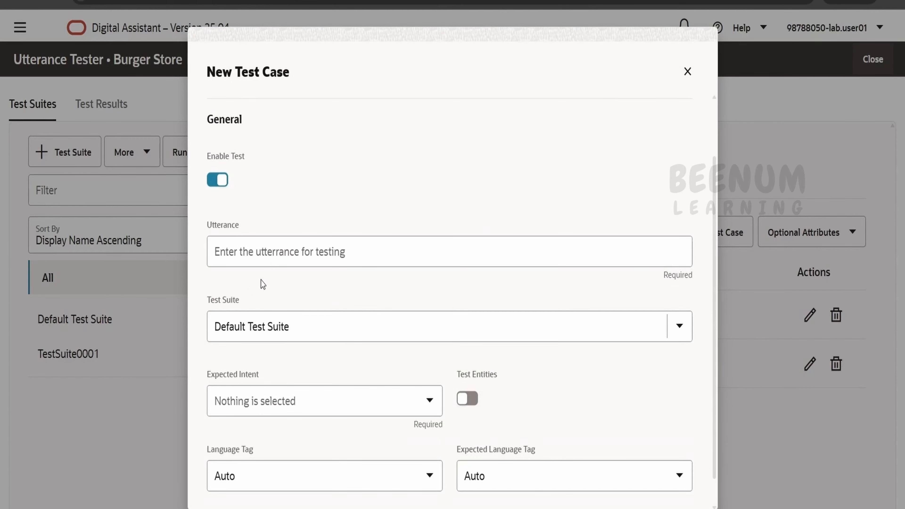
pyautogui.scroll(-1, 348, 412)
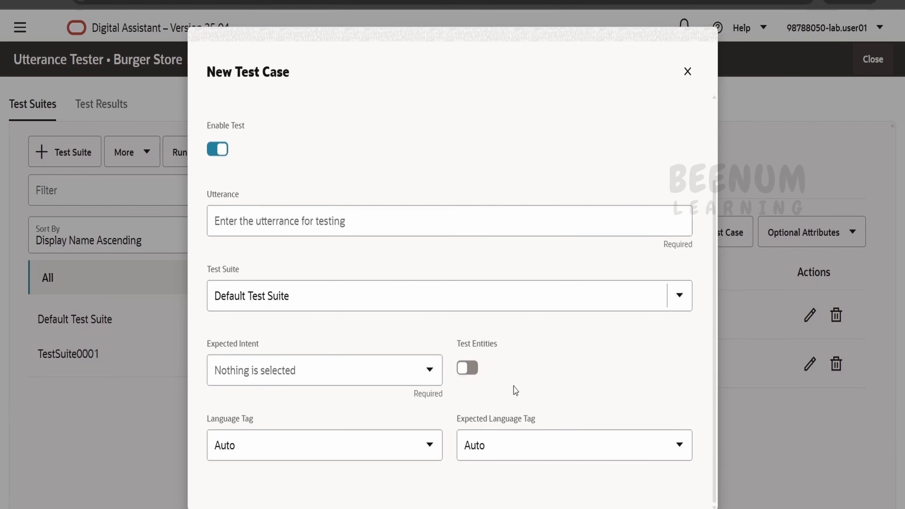
pyautogui.click(687, 72)
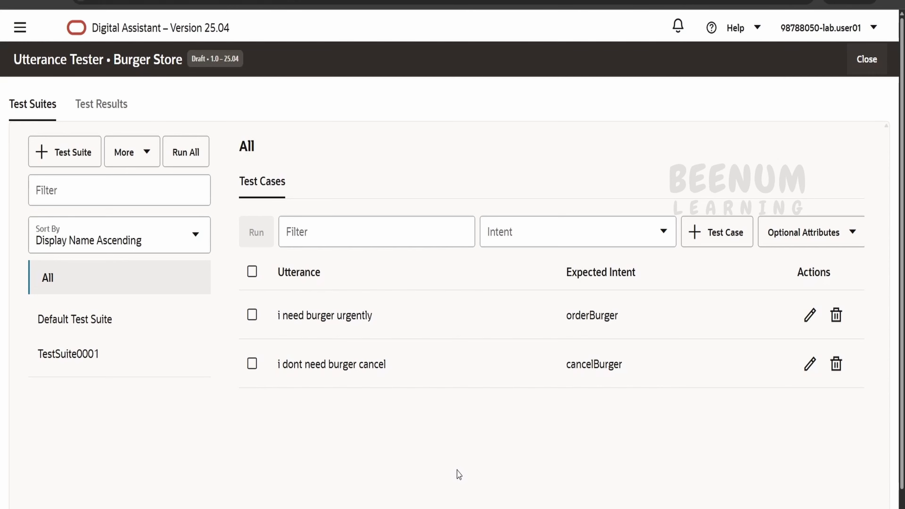
# Switch to testCase.csv in the text editor and examine its header columns, from testSuite to expectedEntities, against the sample rows.
pyautogui.click(457, 508)
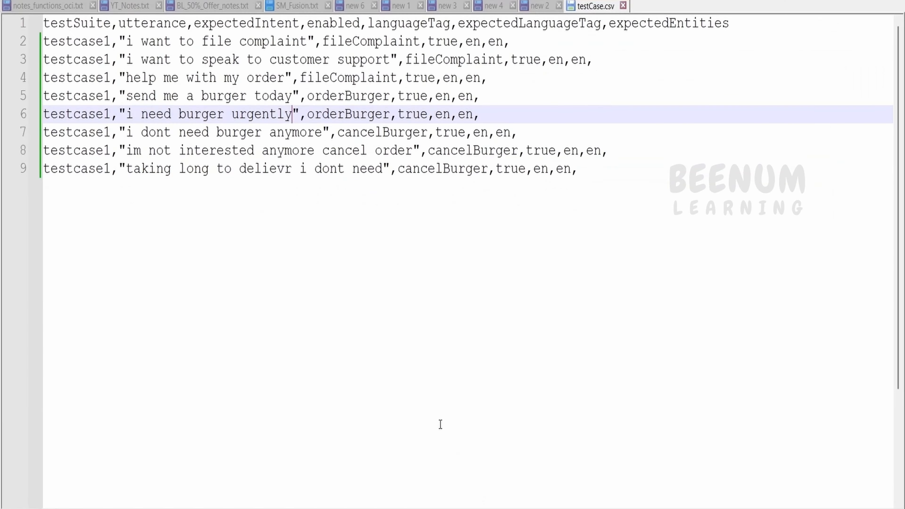
pyautogui.moveTo(616, 204); pyautogui.dragTo(5, 13)
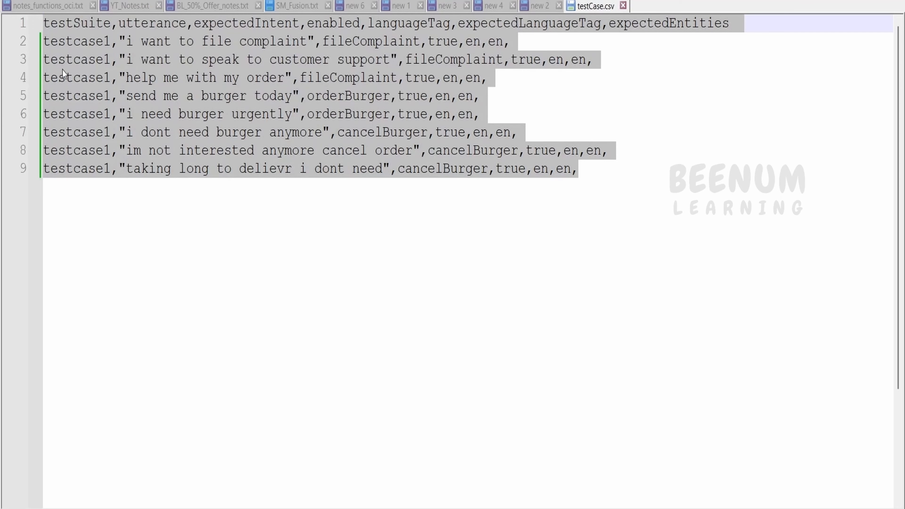
pyautogui.click(71, 73)
pyautogui.doubleClick(72, 24)
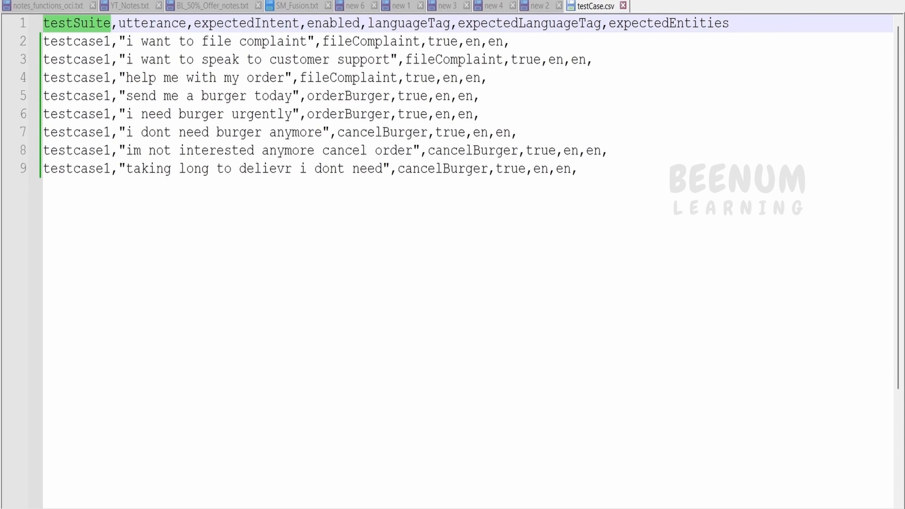
pyautogui.doubleClick(161, 23)
pyautogui.moveTo(119, 41); pyautogui.dragTo(314, 33)
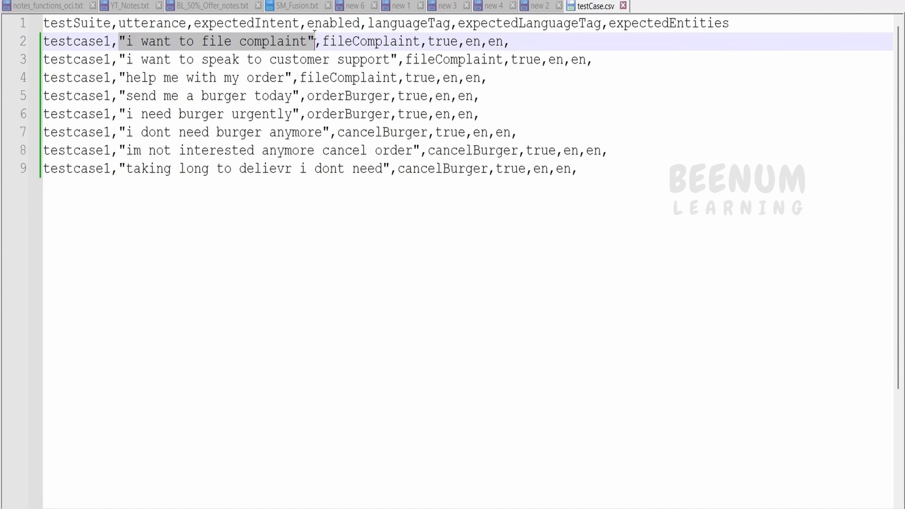
pyautogui.doubleClick(237, 24)
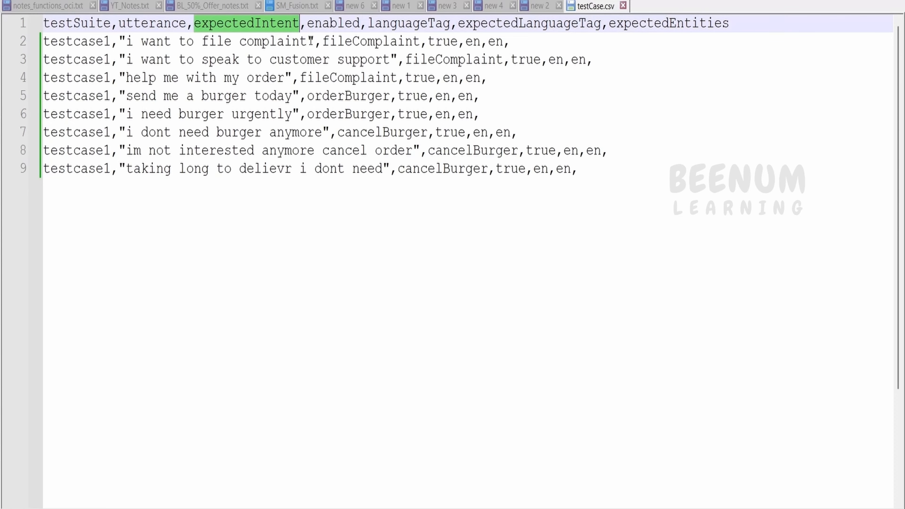
pyautogui.moveTo(320, 43); pyautogui.dragTo(419, 45)
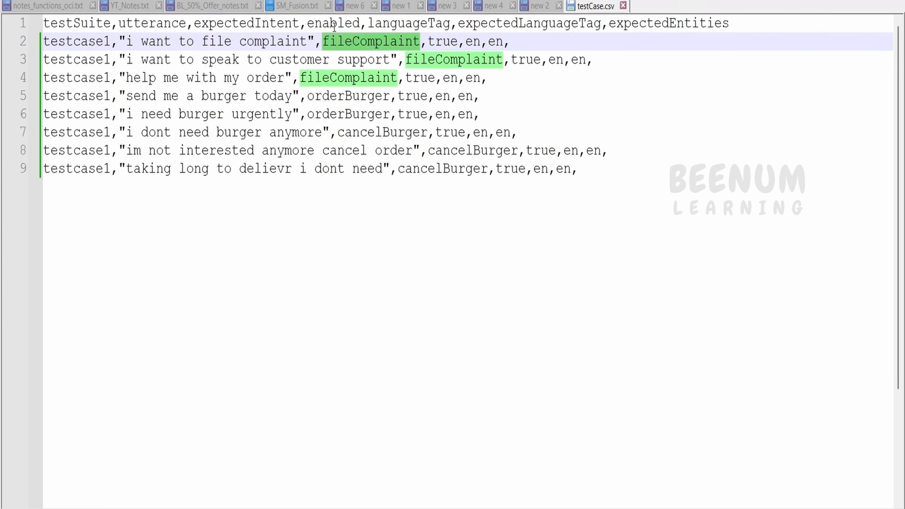
pyautogui.doubleClick(334, 25)
pyautogui.doubleClick(446, 43)
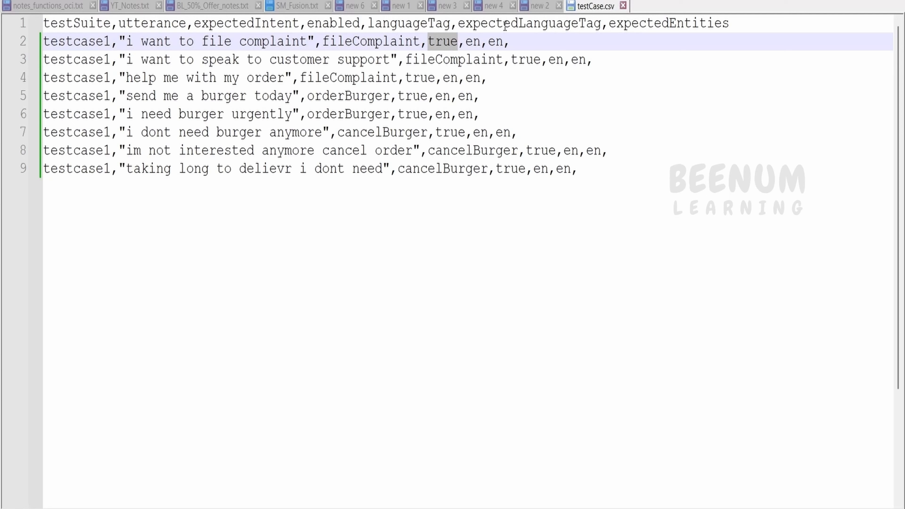
pyautogui.doubleClick(522, 30)
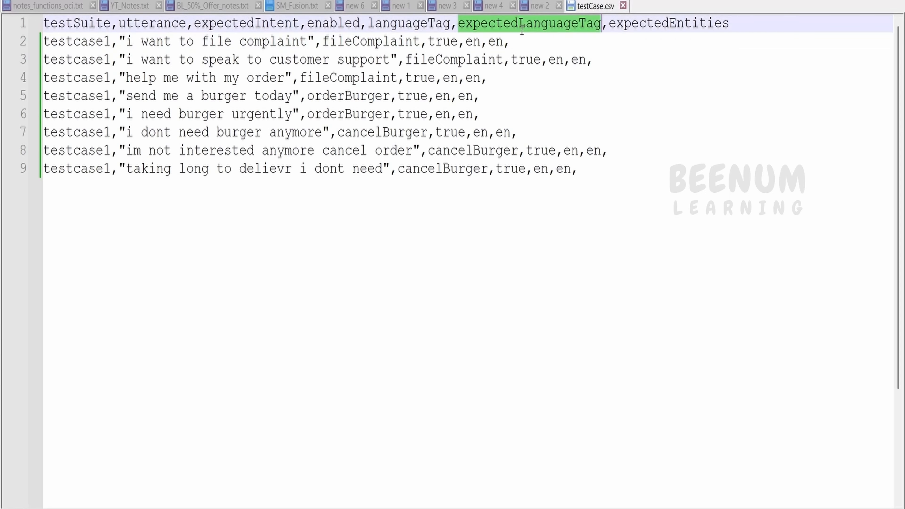
pyautogui.doubleClick(650, 28)
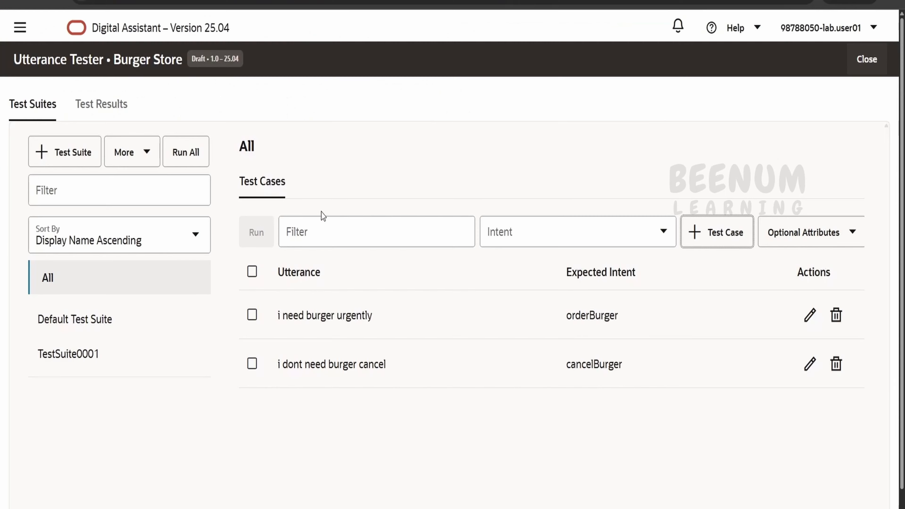
pyautogui.click(140, 154)
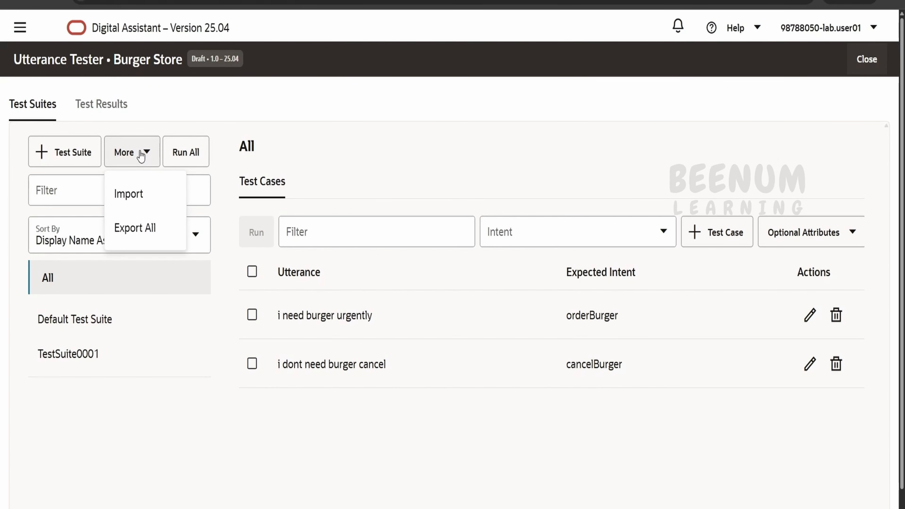
pyautogui.click(134, 190)
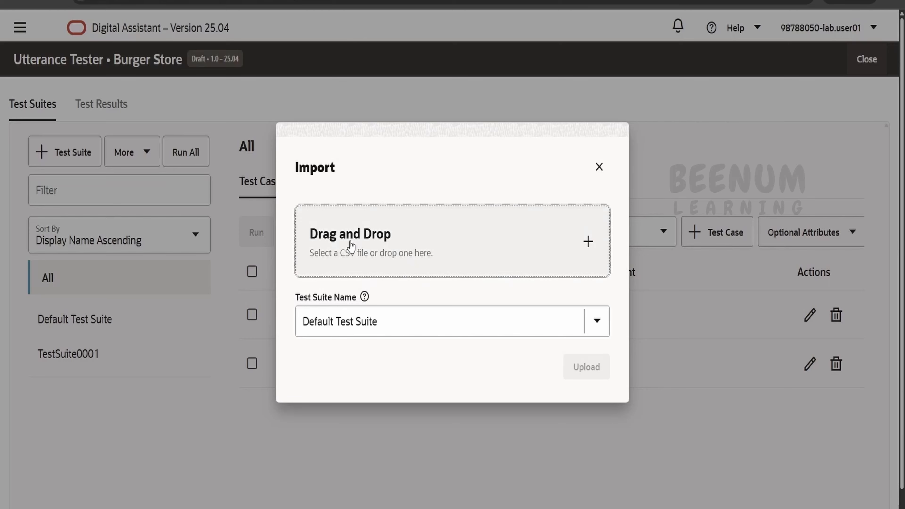
pyautogui.click(598, 168)
# Delete TestSuite0001 and both burger test cases in the Default Test Suite.
pyautogui.click(191, 353)
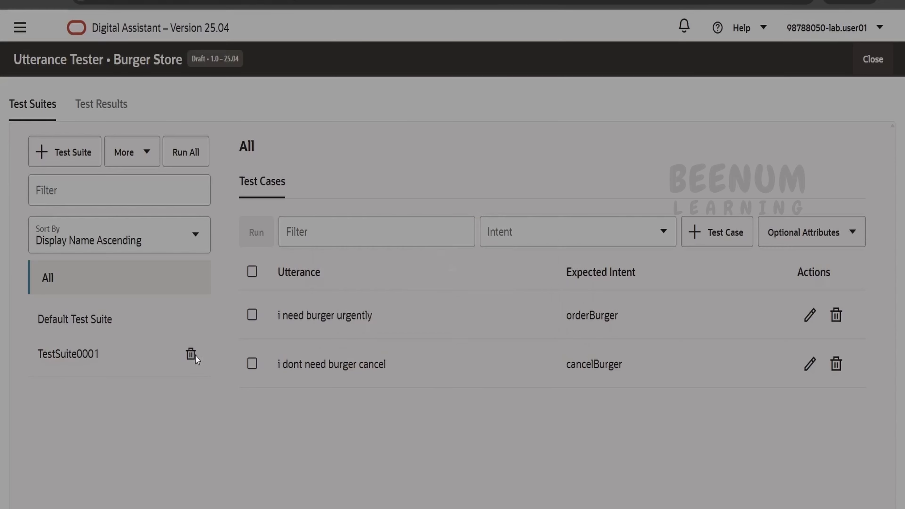
pyautogui.click(587, 322)
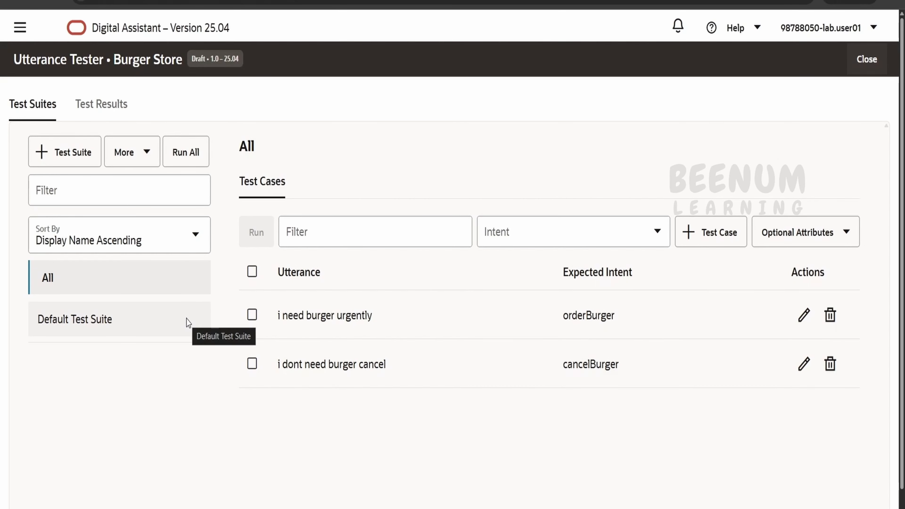
pyautogui.click(129, 320)
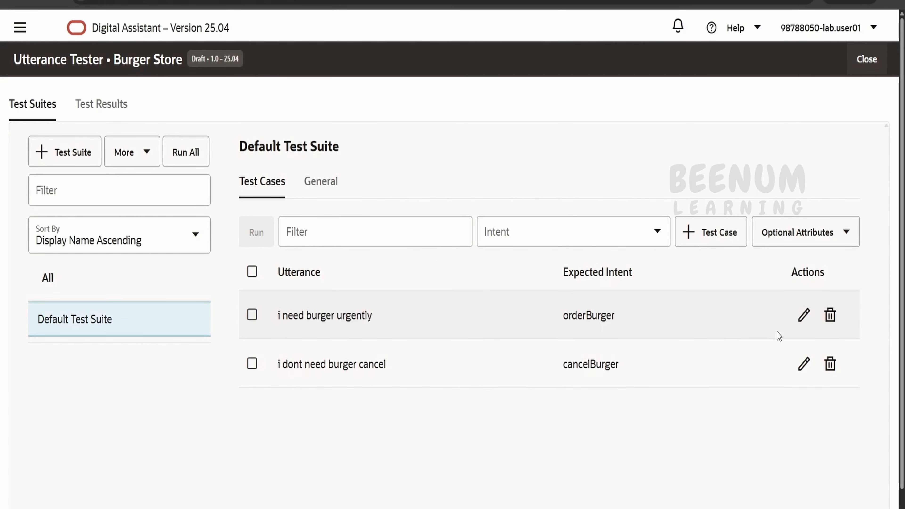
pyautogui.click(830, 315)
pyautogui.click(667, 269)
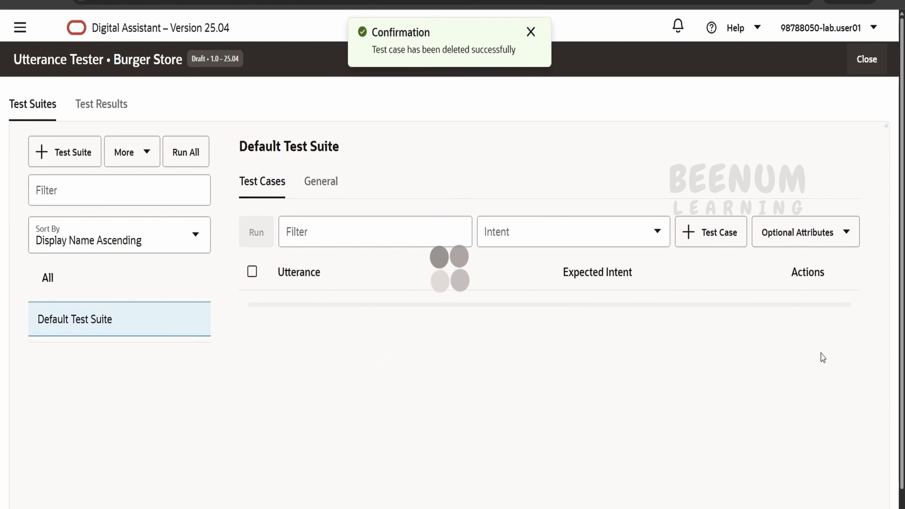
pyautogui.click(829, 315)
pyautogui.click(651, 262)
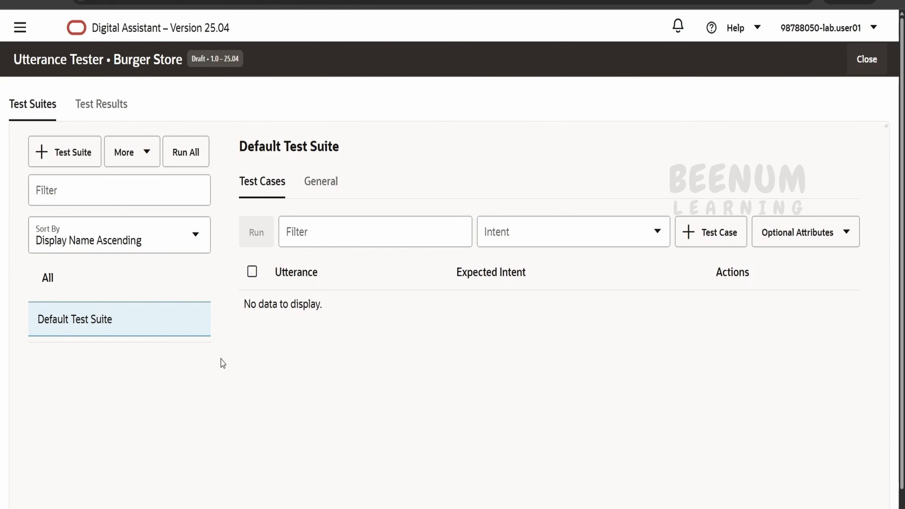
# Close and reopen the test suites page, and return to the Burger Store skill's intents.
pyautogui.click(866, 59)
pyautogui.click(784, 151)
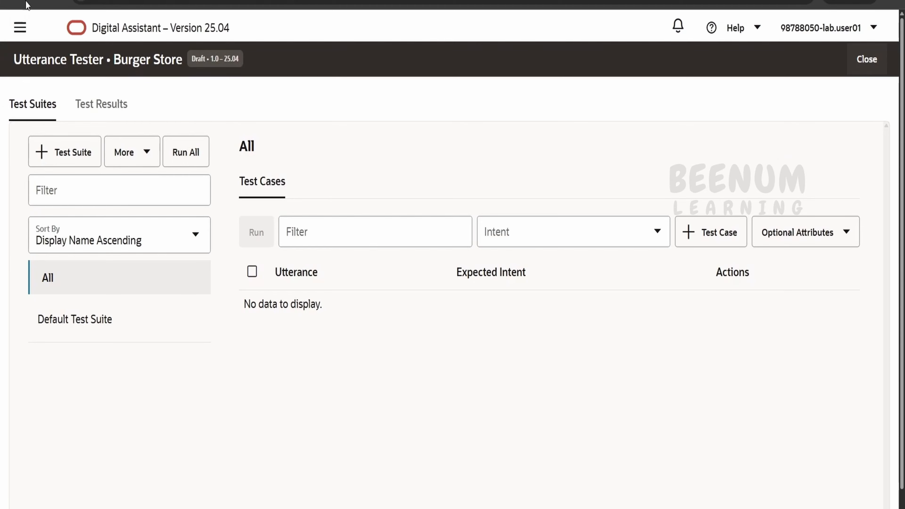
pyautogui.click(879, 61)
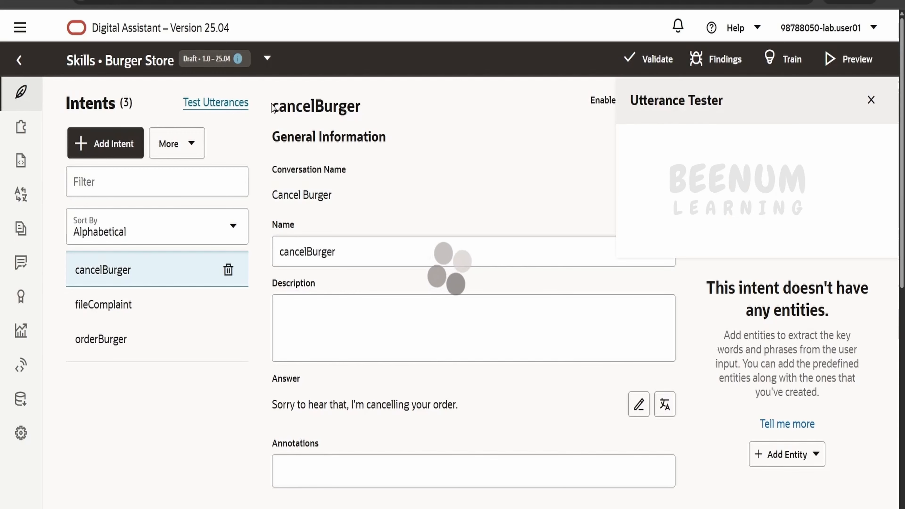
# Import testCase.csv into the Burger Store skill's test suites, keeping Default Test Suite as the suite name and checking the file's testSuite values.
pyautogui.click(771, 149)
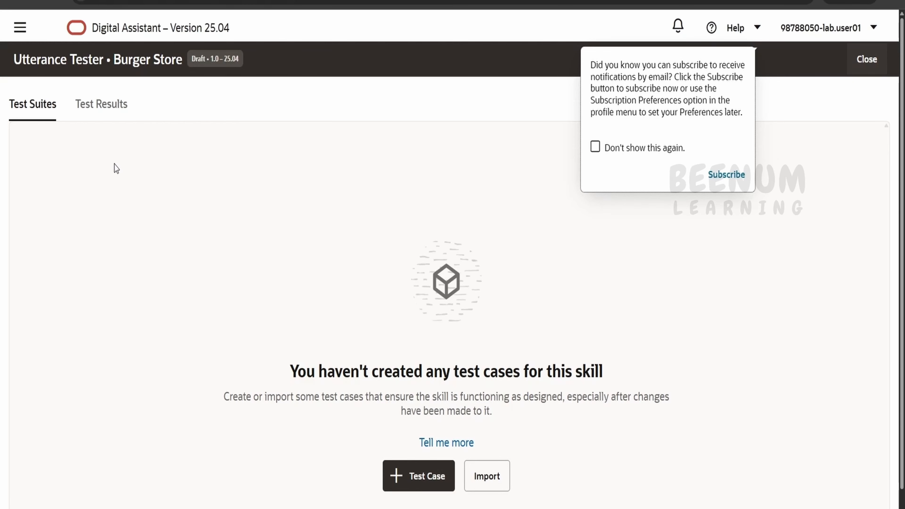
pyautogui.click(496, 479)
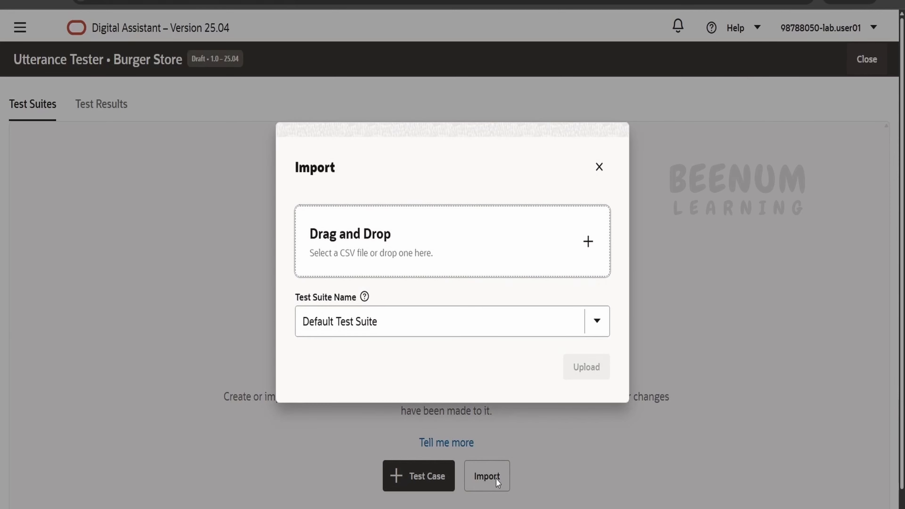
pyautogui.click(442, 246)
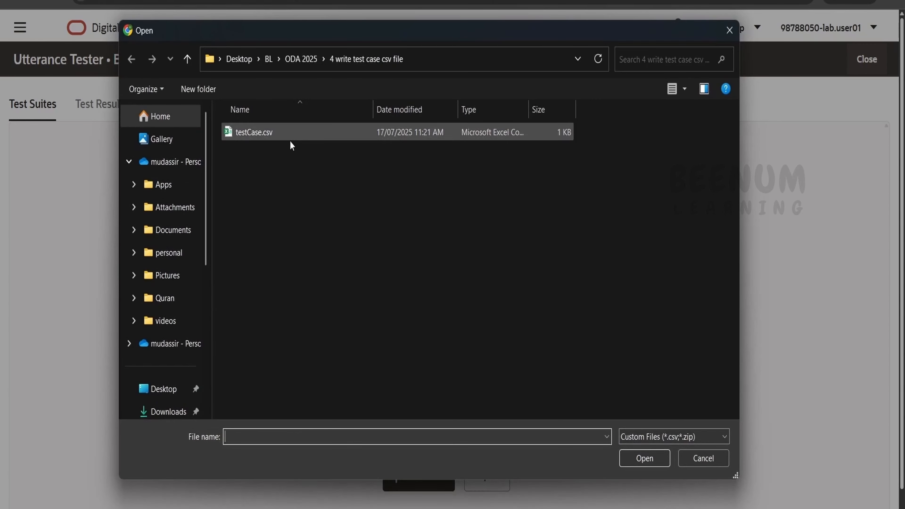
pyautogui.click(272, 134)
pyautogui.click(644, 458)
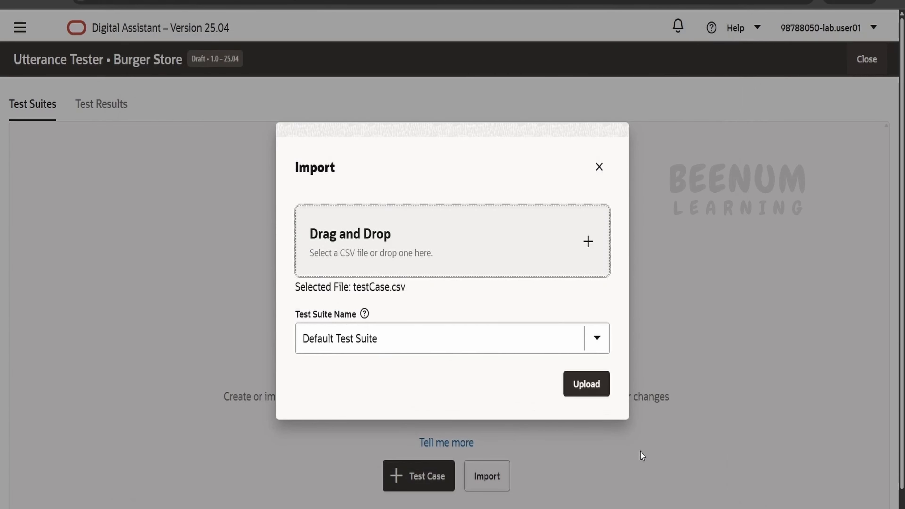
pyautogui.click(523, 346)
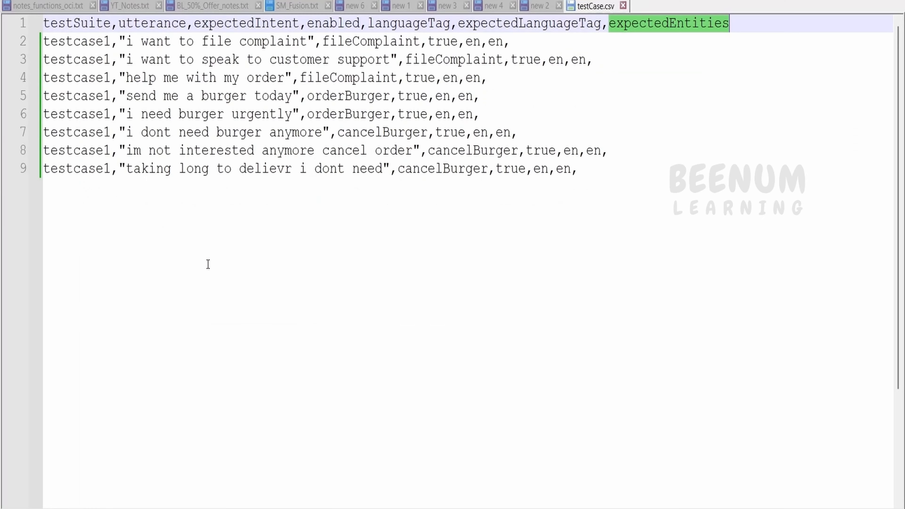
pyautogui.doubleClick(91, 42)
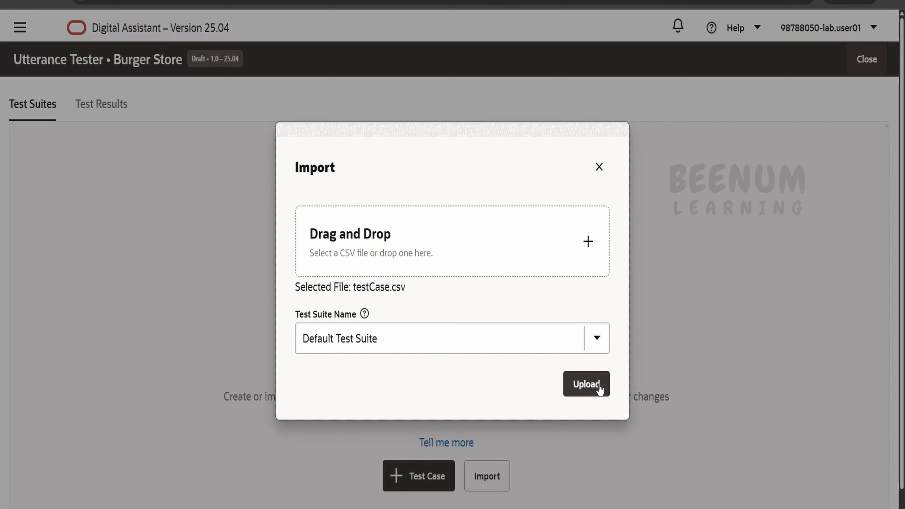
pyautogui.click(599, 385)
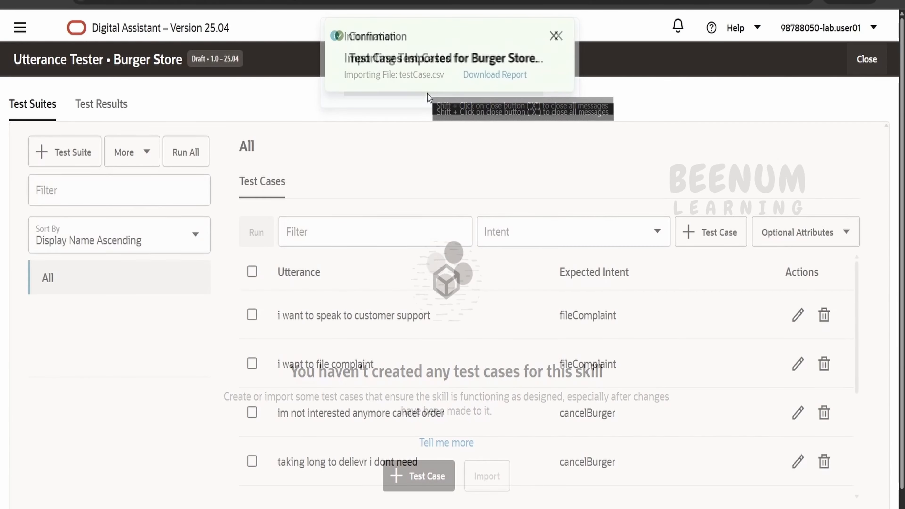
pyautogui.click(555, 35)
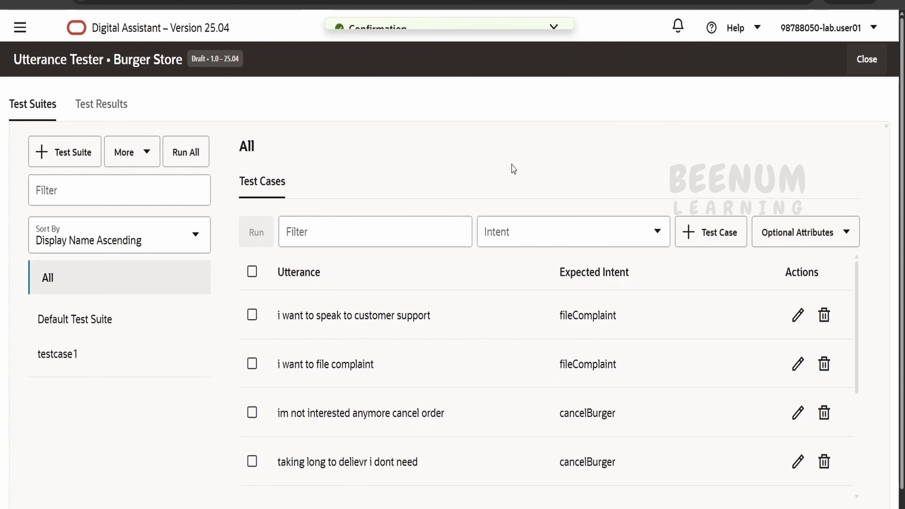
# Look through the imported test cases, open the testcase1 suite and compare it with the suite name in testCase.csv.
pyautogui.scroll(-4, 469, 328)
pyautogui.scroll(4, 499, 392)
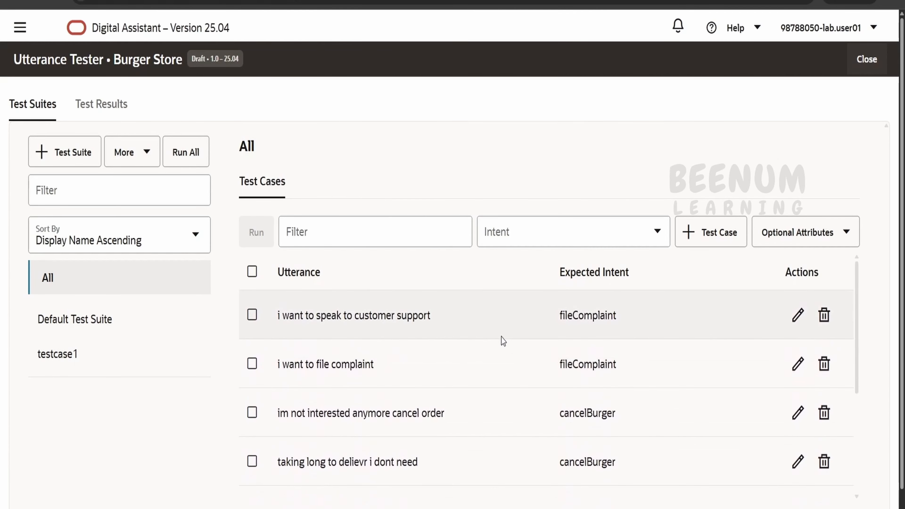
pyautogui.click(95, 360)
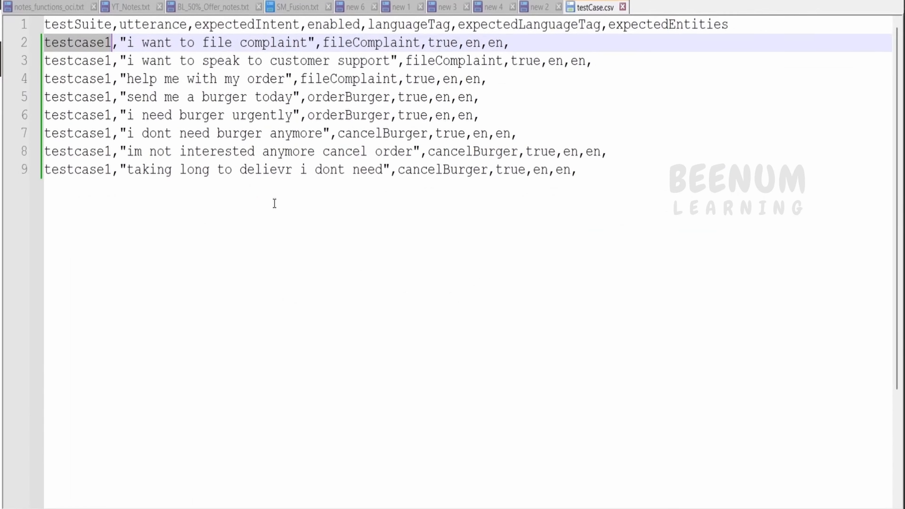
pyautogui.doubleClick(85, 95)
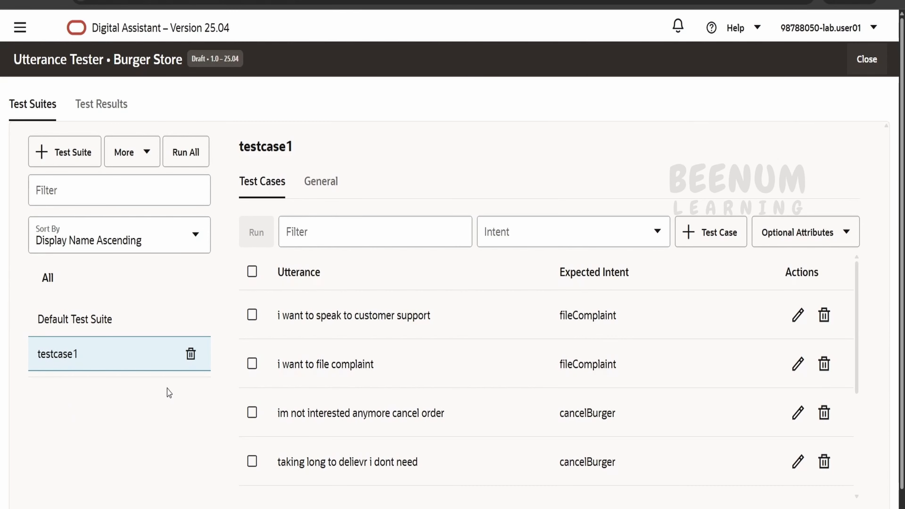
# Review the general settings of the "i want to file complaint" test case and close it without updating.
pyautogui.click(796, 364)
pyautogui.scroll(-3, 657, 278)
pyautogui.scroll(3, 363, 163)
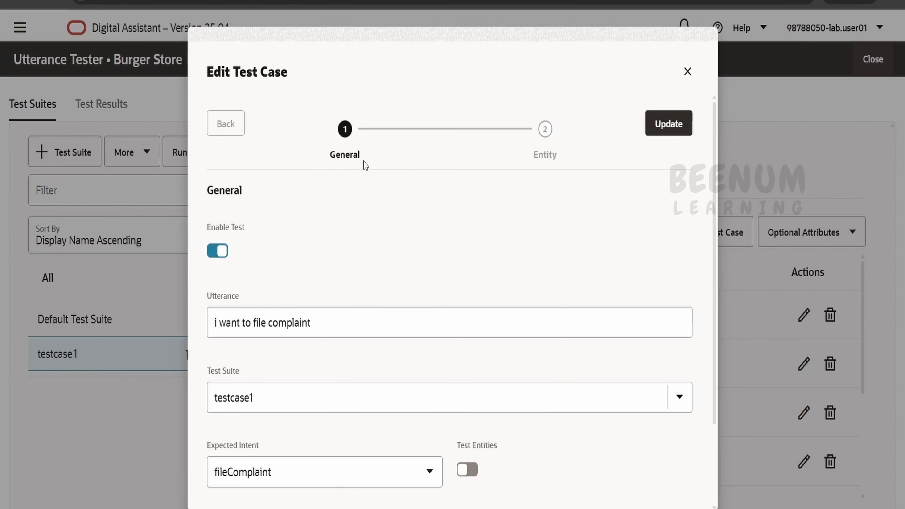
pyautogui.click(687, 70)
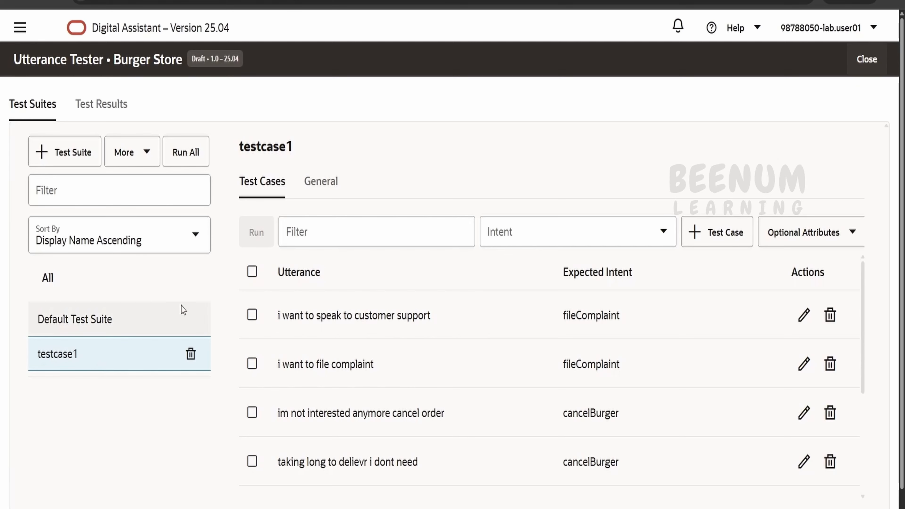
# Run all test cases of the testcase1 suite and examine the accuracy, passed and failed figures in the results summary.
pyautogui.click(197, 159)
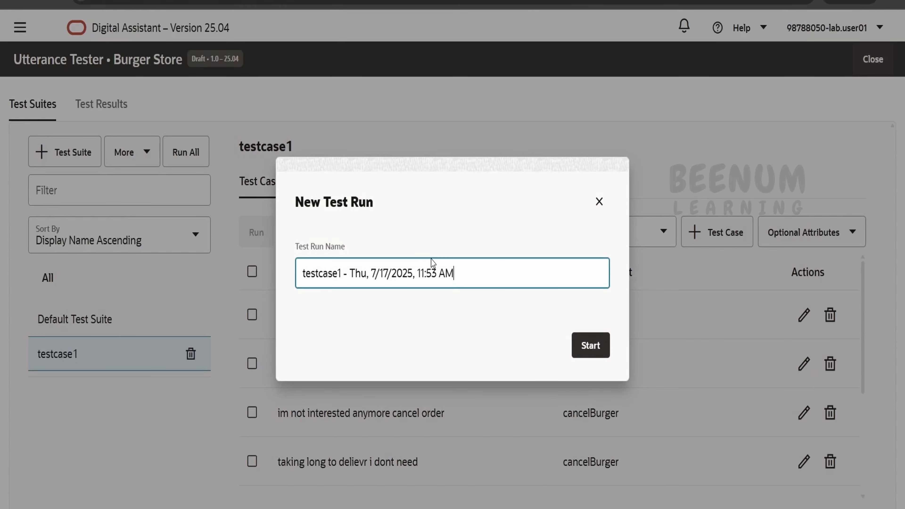
pyautogui.click(601, 348)
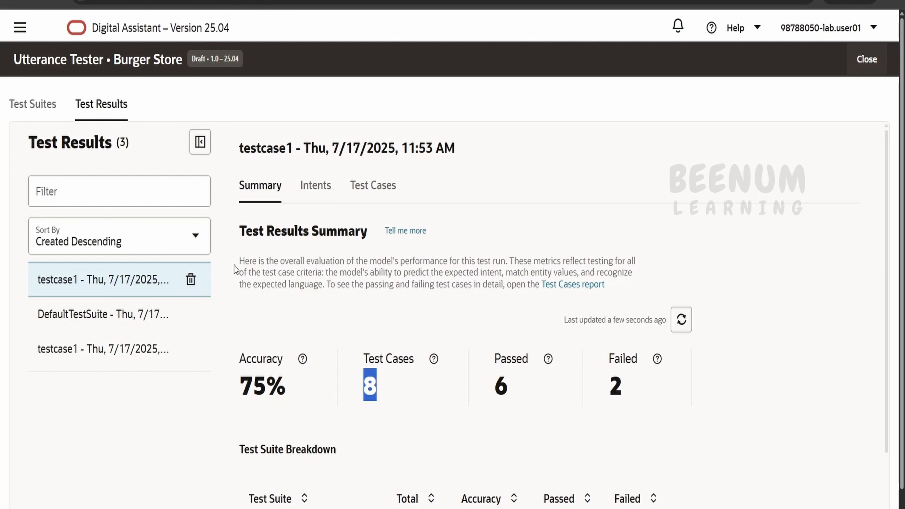
pyautogui.scroll(-2, 333, 427)
pyautogui.moveTo(246, 315); pyautogui.dragTo(298, 317)
pyautogui.moveTo(513, 315); pyautogui.dragTo(493, 314)
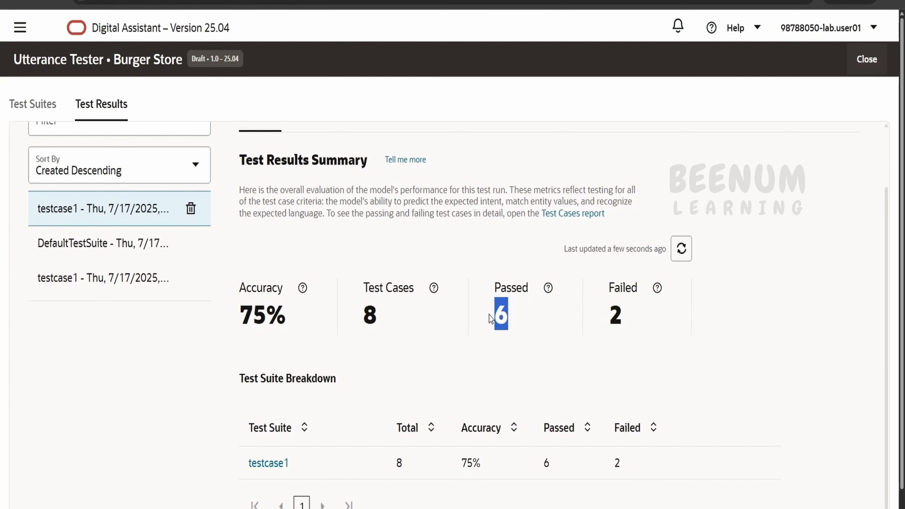
pyautogui.scroll(-1, 489, 315)
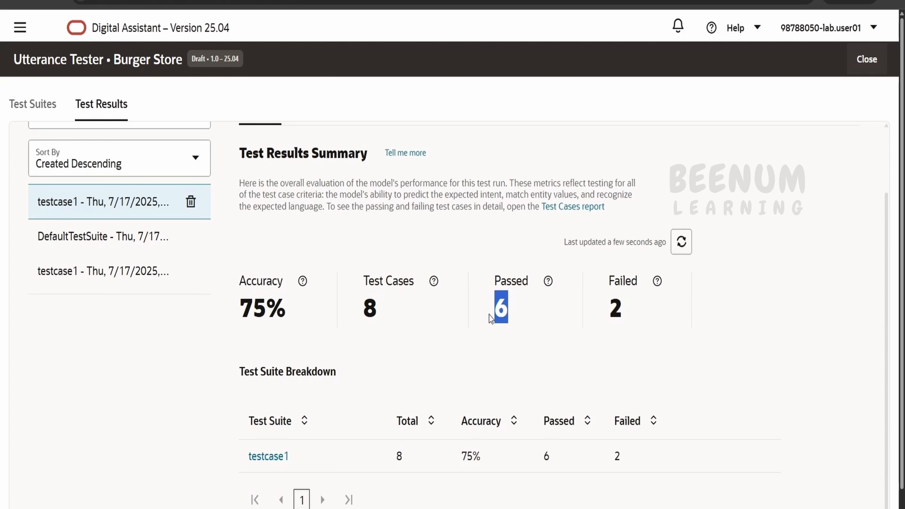
pyautogui.moveTo(653, 308); pyautogui.dragTo(612, 304)
pyautogui.scroll(3, 611, 305)
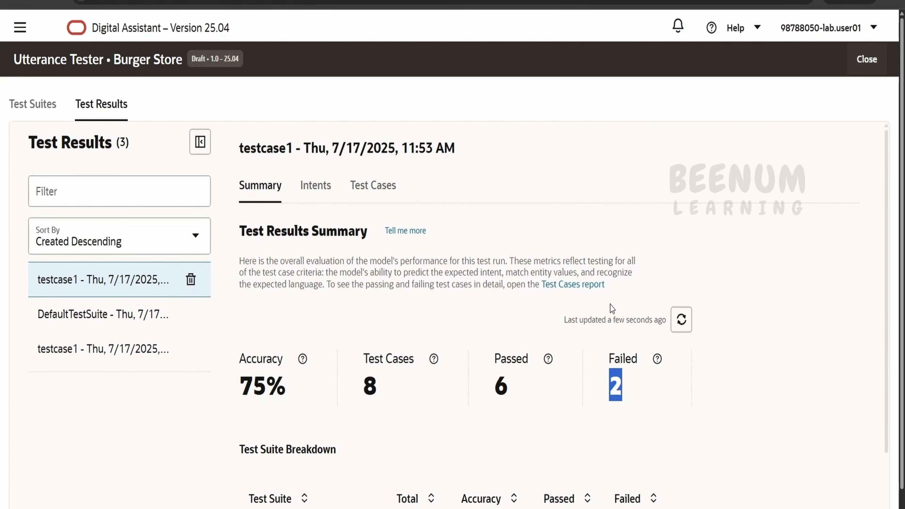
pyautogui.scroll(-3, 612, 308)
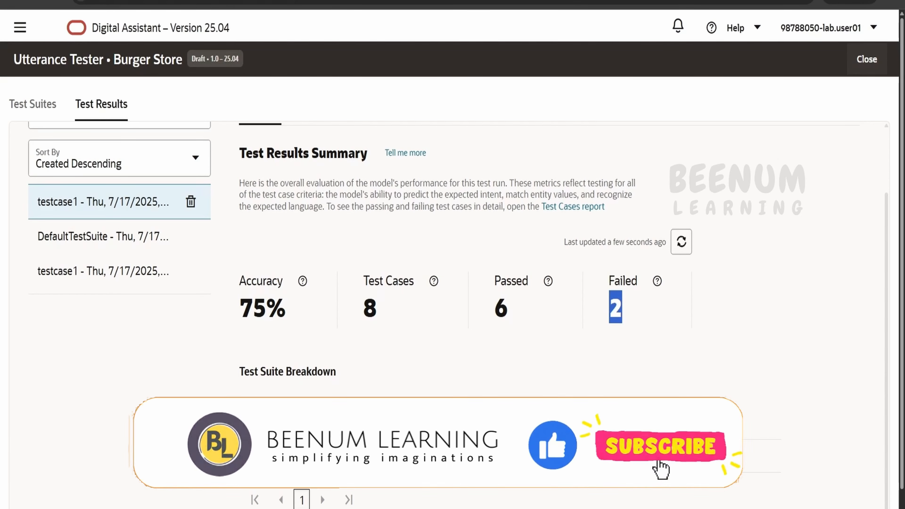
pyautogui.scroll(3, 592, 449)
# Examine the run's intents report, including the confidence figures and the breakdown for each intent.
pyautogui.click(315, 185)
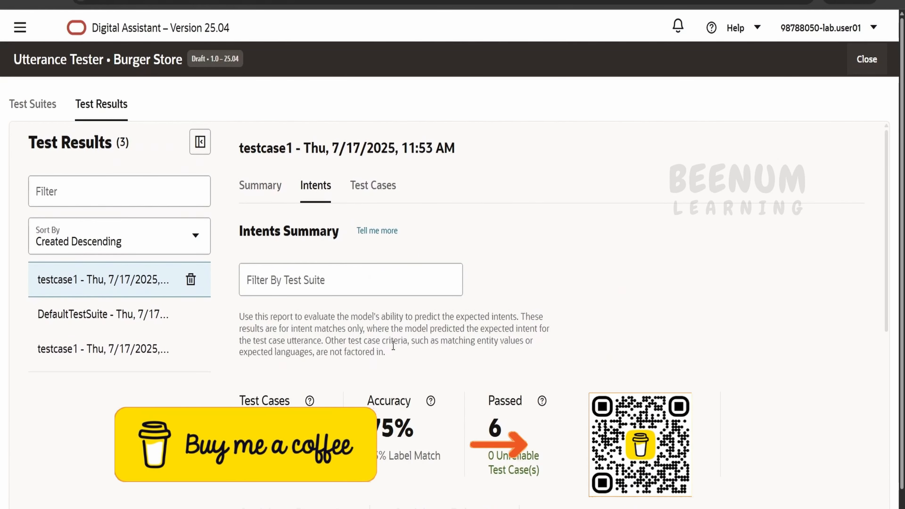
pyautogui.scroll(-10, 393, 345)
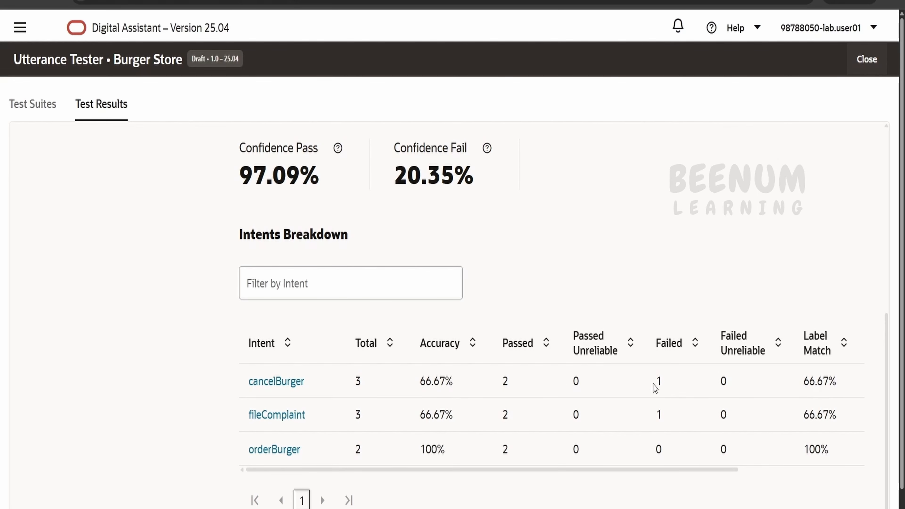
pyautogui.scroll(10, 653, 385)
# Filter the run's test cases to the failed ones and review "help me with my order" and "taking long to delievr i dont need".
pyautogui.click(368, 192)
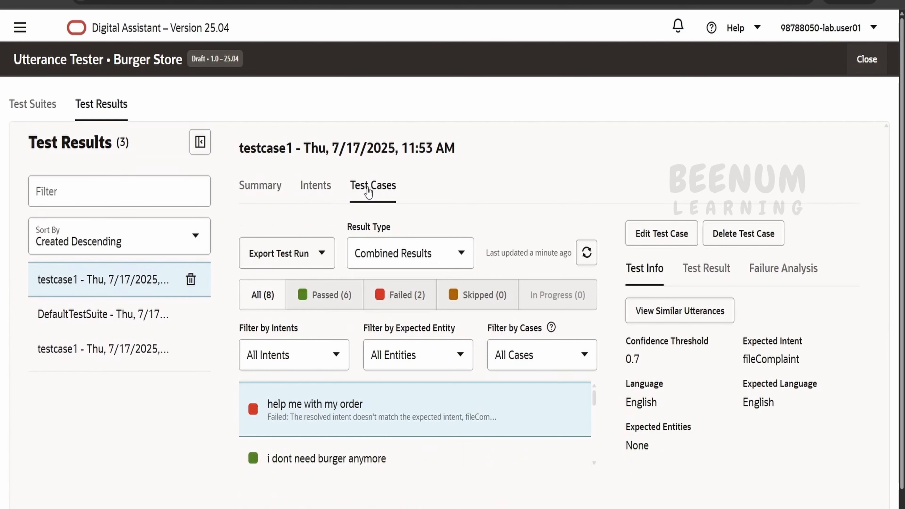
pyautogui.click(420, 298)
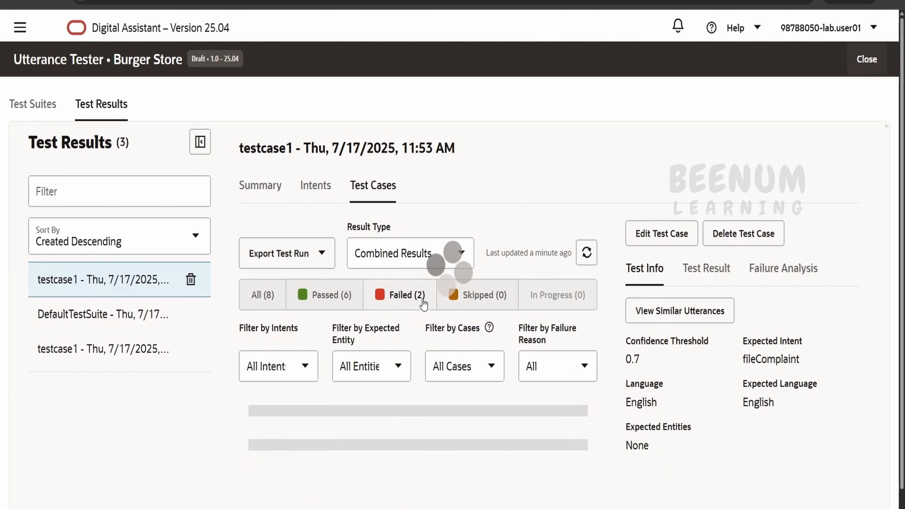
pyautogui.scroll(-1, 441, 309)
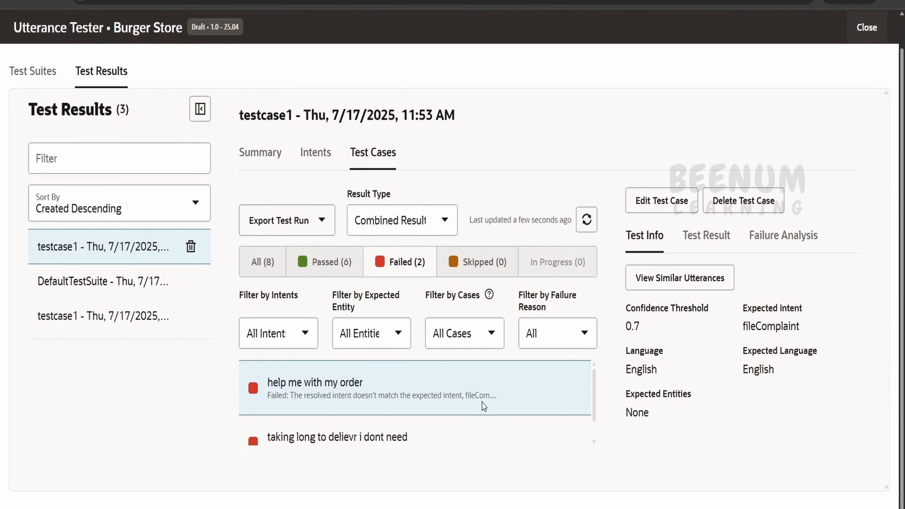
pyautogui.click(379, 444)
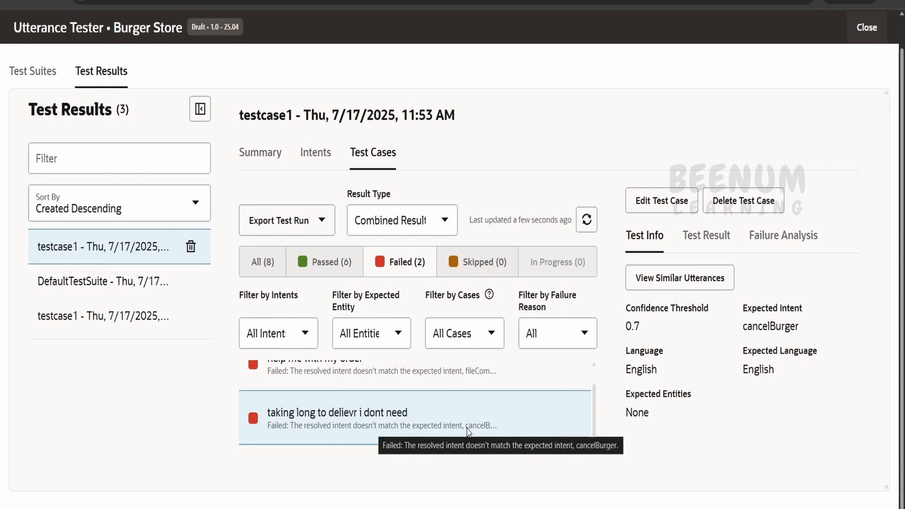
pyautogui.click(696, 285)
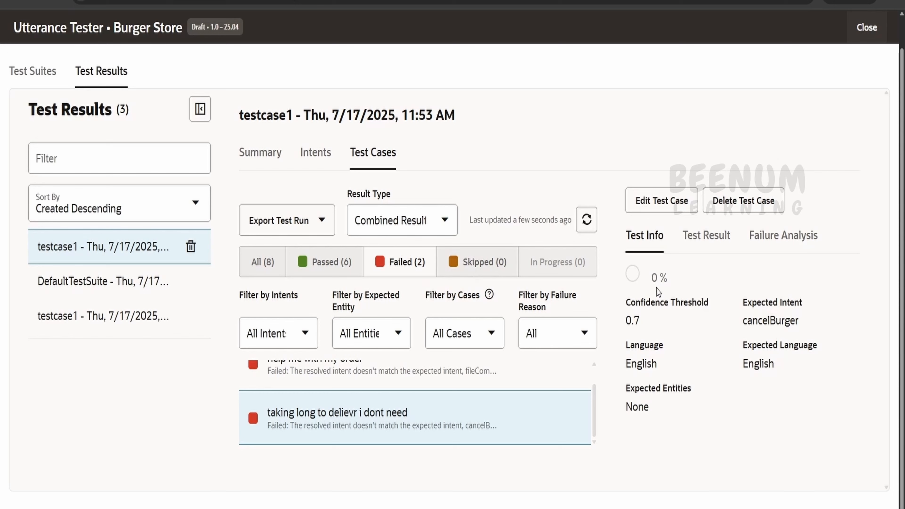
pyautogui.click(463, 368)
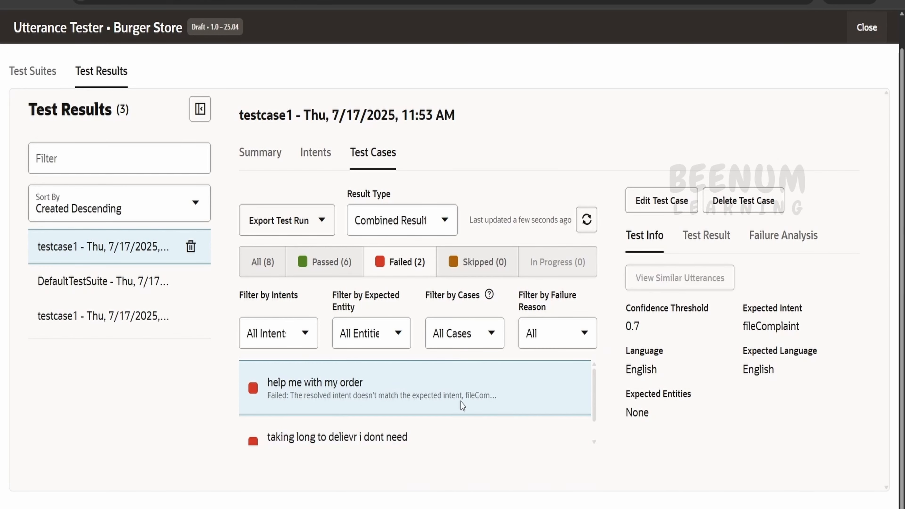
pyautogui.click(481, 431)
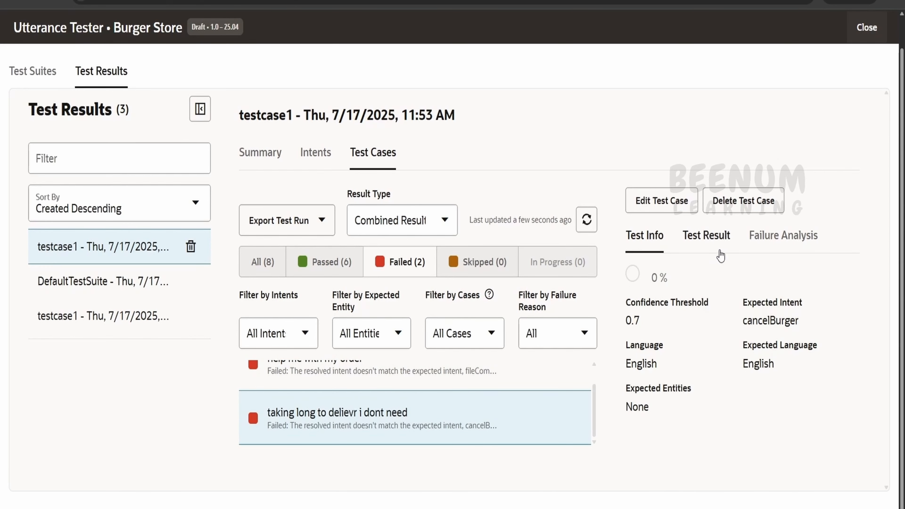
# Examine the intent test result and failure analysis of the failed "taking long to delievr i dont need" case.
pyautogui.click(709, 240)
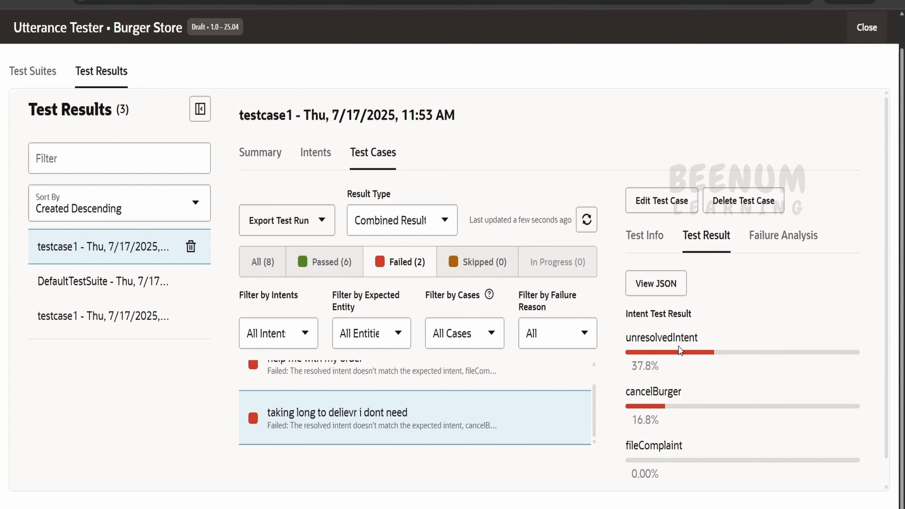
pyautogui.click(783, 237)
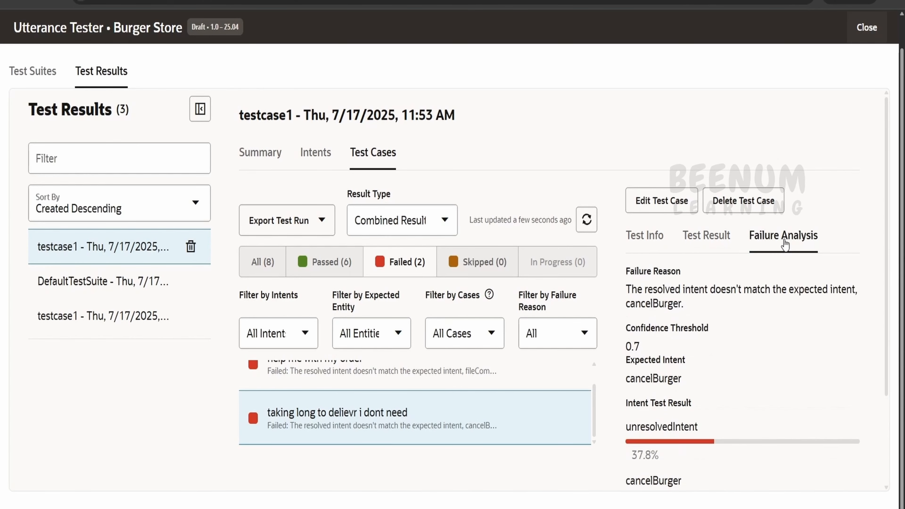
pyautogui.scroll(-3, 711, 381)
# View the similar utterances for "taking long to delievr i dont need" and examine the ranked list, highlighting ranks 1 to 6.
pyautogui.click(664, 324)
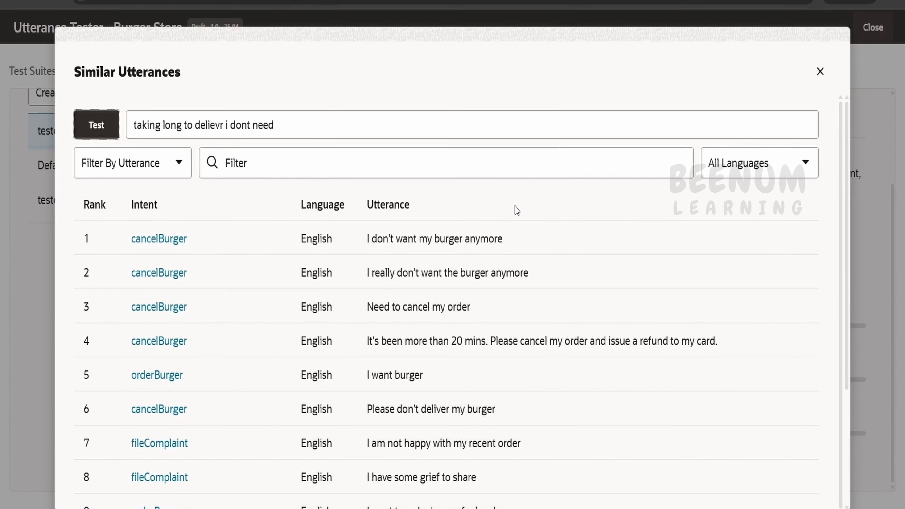
pyautogui.scroll(-5, 374, 282)
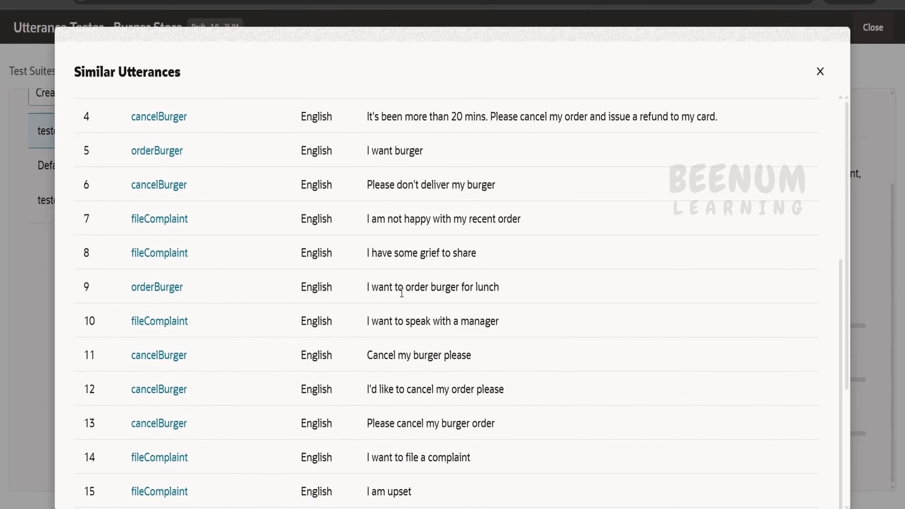
pyautogui.scroll(5, 402, 292)
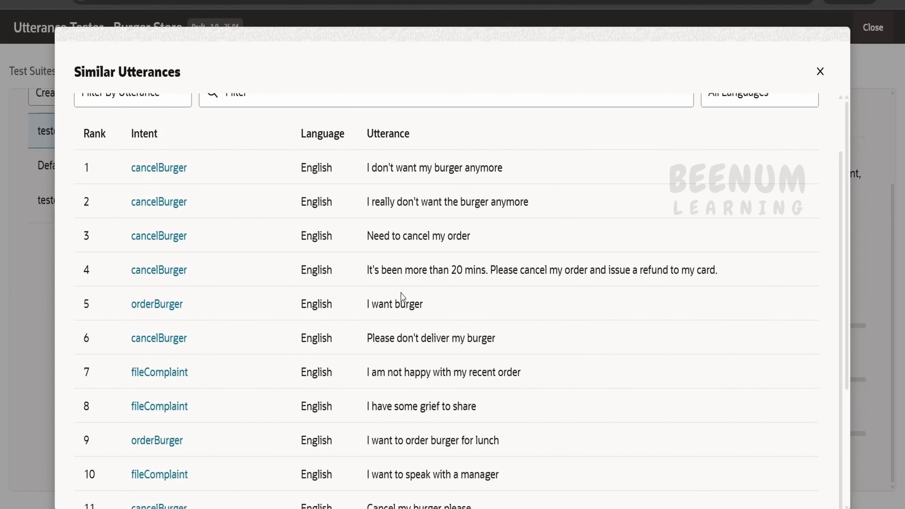
pyautogui.scroll(2, 401, 297)
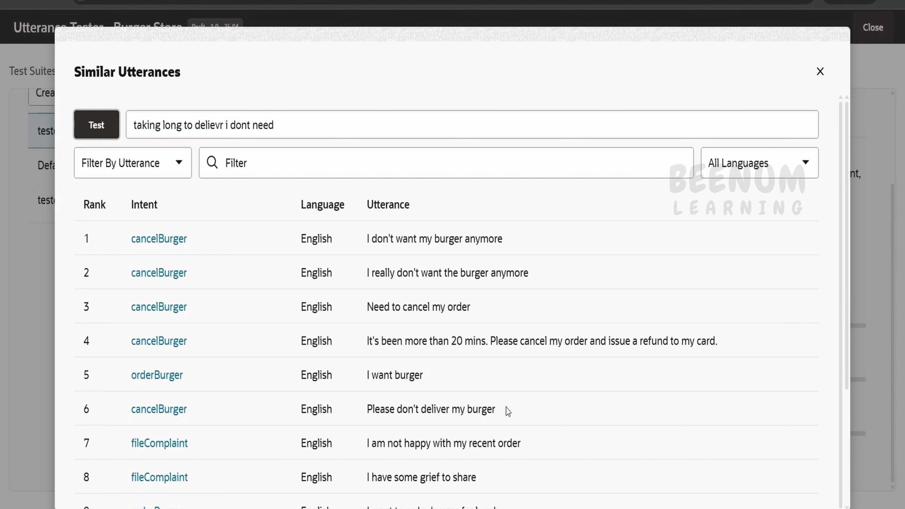
pyautogui.moveTo(507, 411); pyautogui.dragTo(111, 244)
pyautogui.scroll(-5, 331, 341)
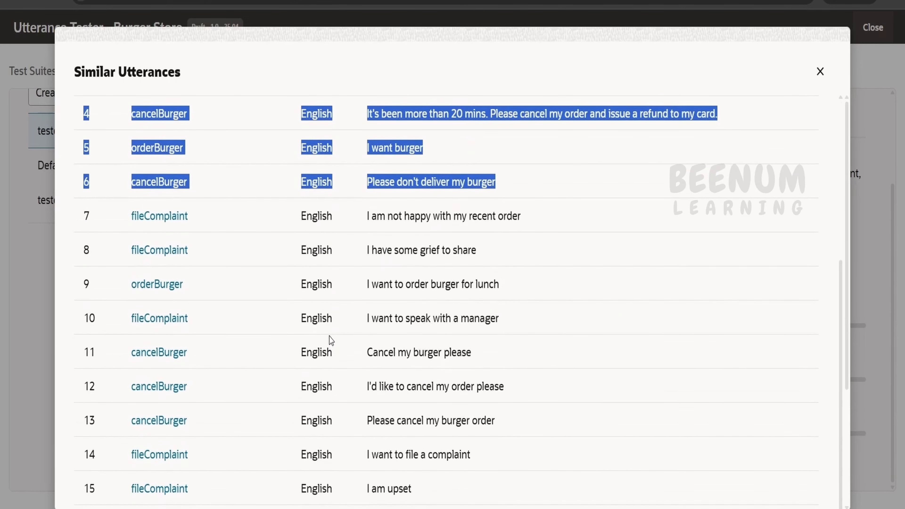
# Review the remaining ranked similar utterances, then close the list and leave the Utterance Tester.
pyautogui.scroll(-5, 328, 280)
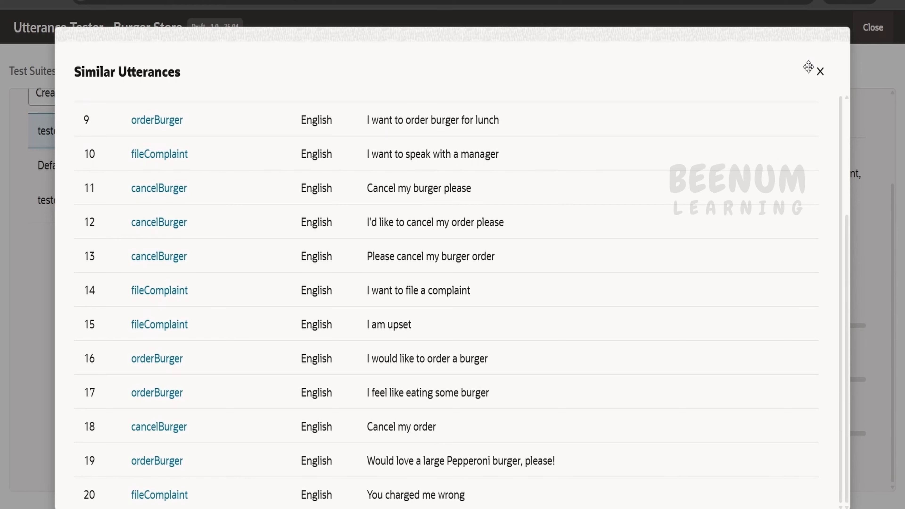
pyautogui.scroll(7, 733, 291)
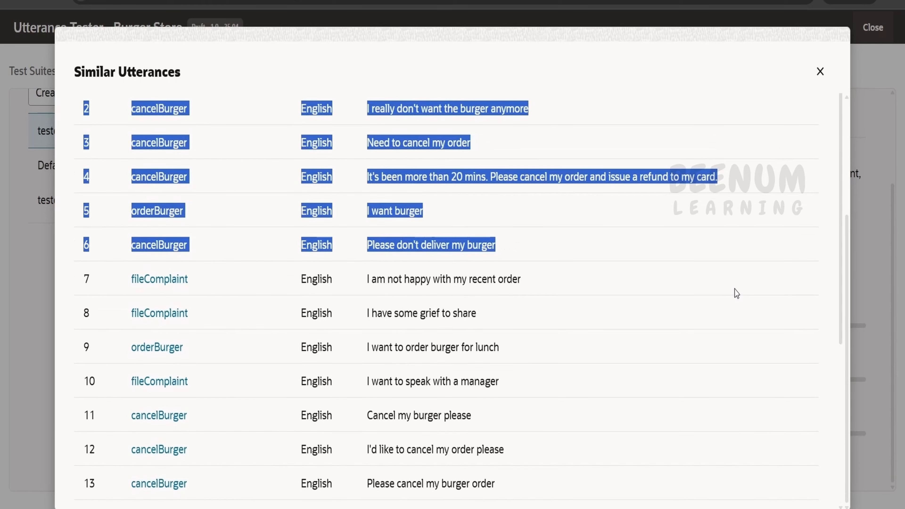
pyautogui.click(819, 71)
pyautogui.scroll(3, 600, 401)
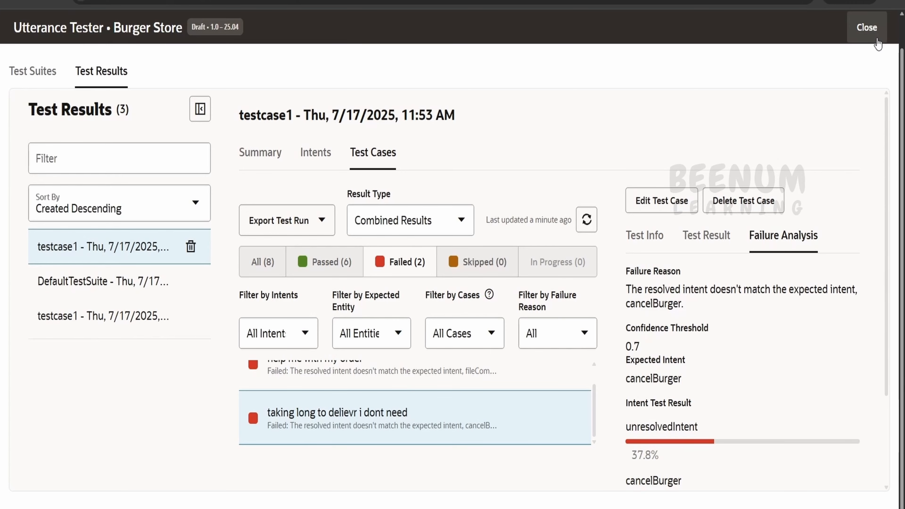
pyautogui.click(866, 28)
pyautogui.click(870, 68)
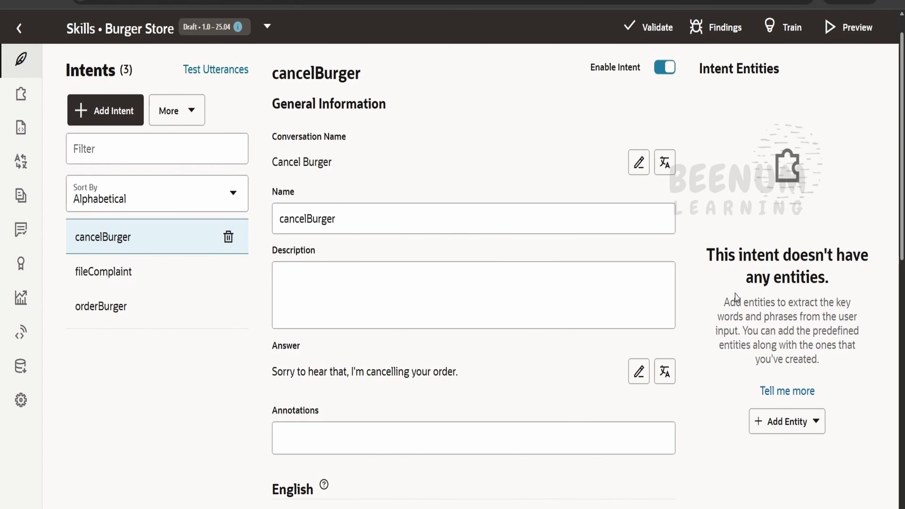
# Open the skill's Conversation Tester and enter the utterance "taking long to delievr i dont need" copied from testCase.csv in the text editor.
pyautogui.click(854, 34)
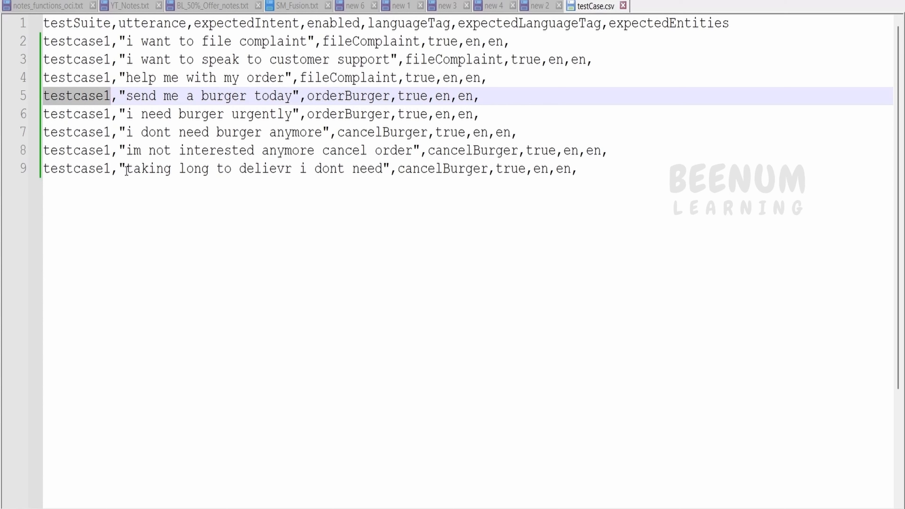
pyautogui.moveTo(127, 171); pyautogui.dragTo(390, 171)
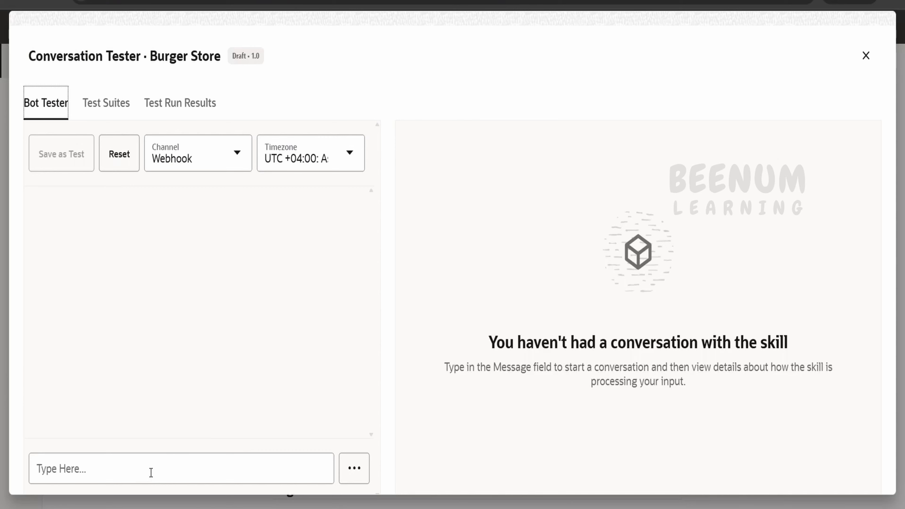
pyautogui.click(175, 478)
pyautogui.hotkey('ctrl', 'v')
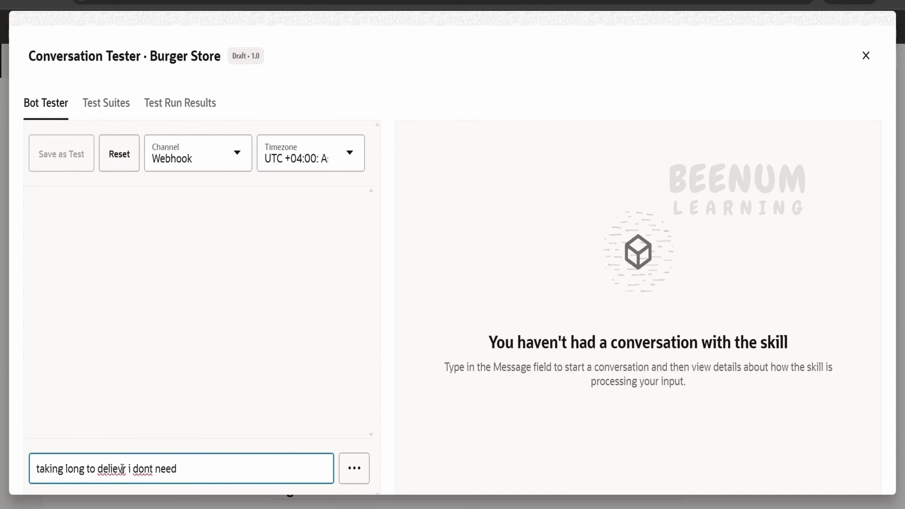
# Correct "delievr" to "deliver" in the message, send it to the skill, and close the Conversation Tester after reviewing the response.
pyautogui.rightClick(123, 468)
pyautogui.click(159, 175)
pyautogui.rightClick(150, 469)
pyautogui.click(389, 367)
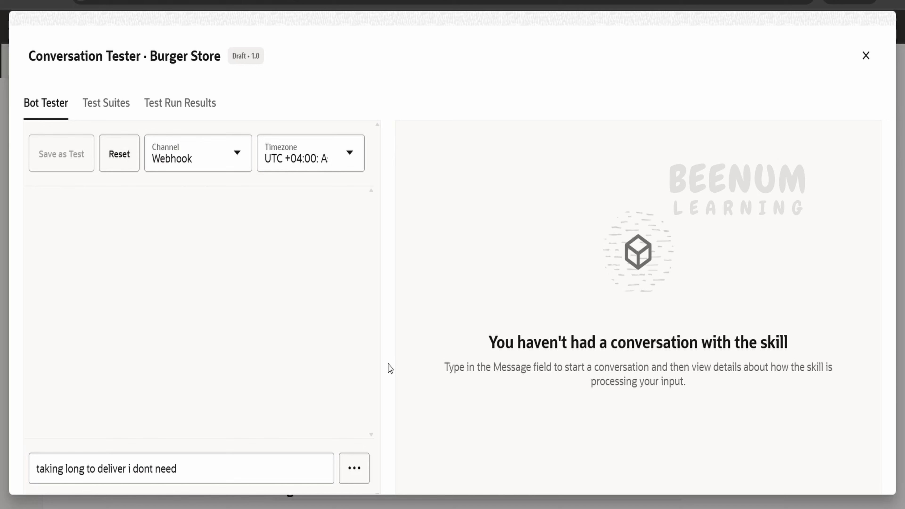
pyautogui.click(311, 464)
pyautogui.press('Return')
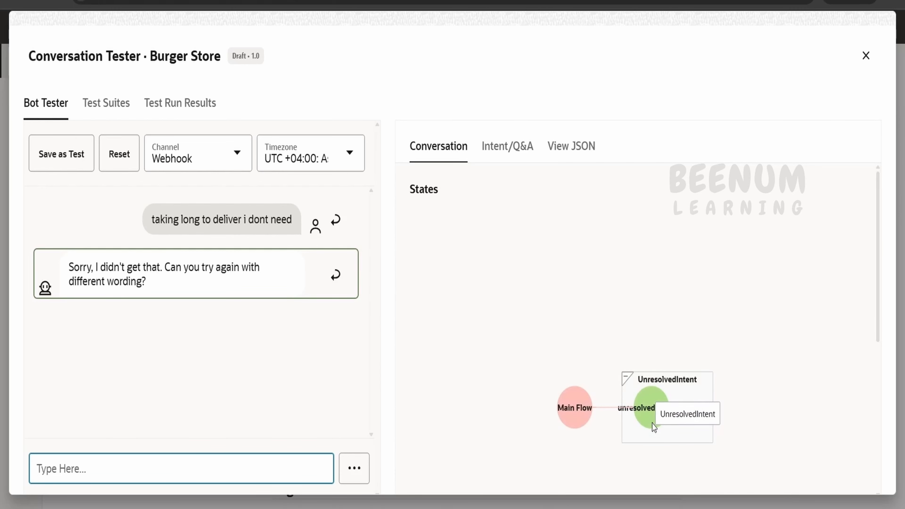
pyautogui.click(871, 68)
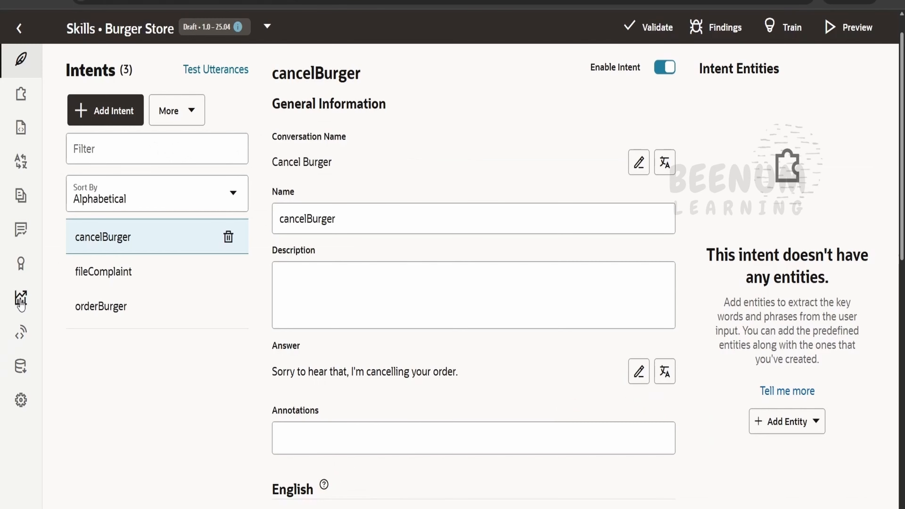
# In the Insights Retrainer, add the unresolved utterance "taking long to deliver i dont need" as an example of the cancelBurger intent.
pyautogui.click(20, 301)
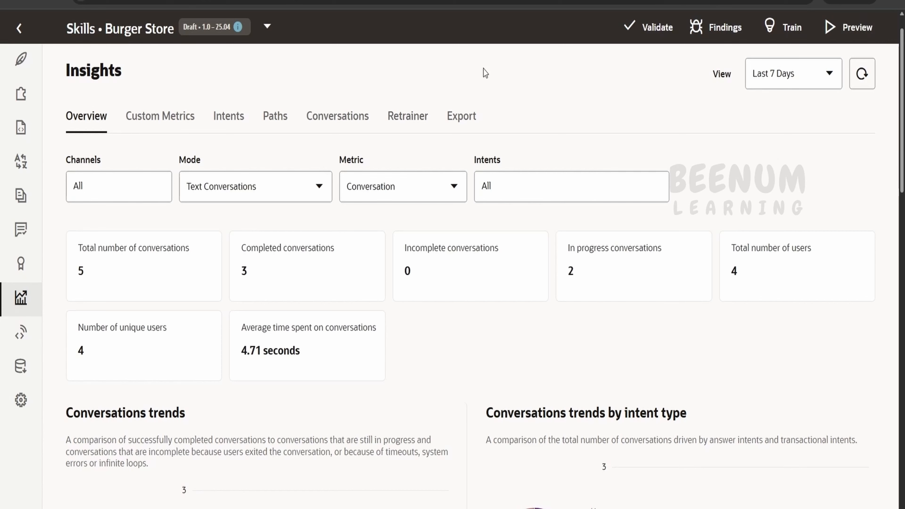
pyautogui.click(413, 121)
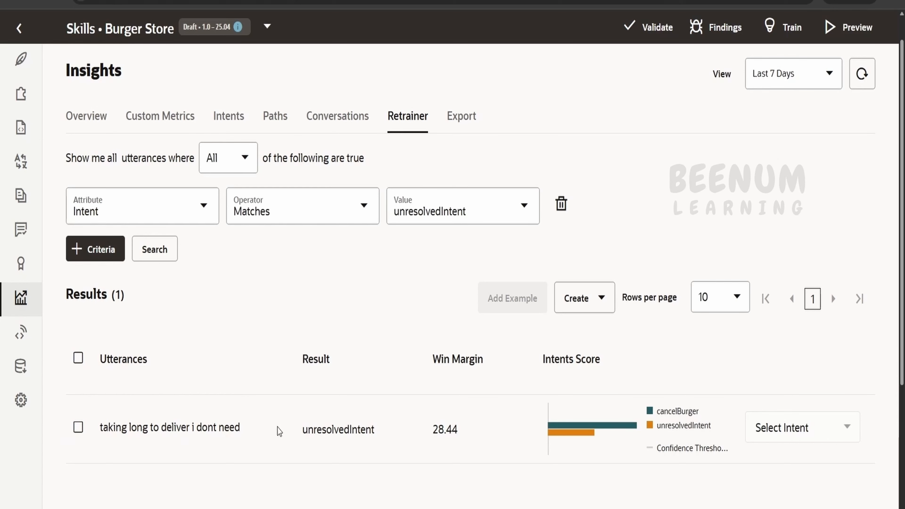
pyautogui.click(78, 427)
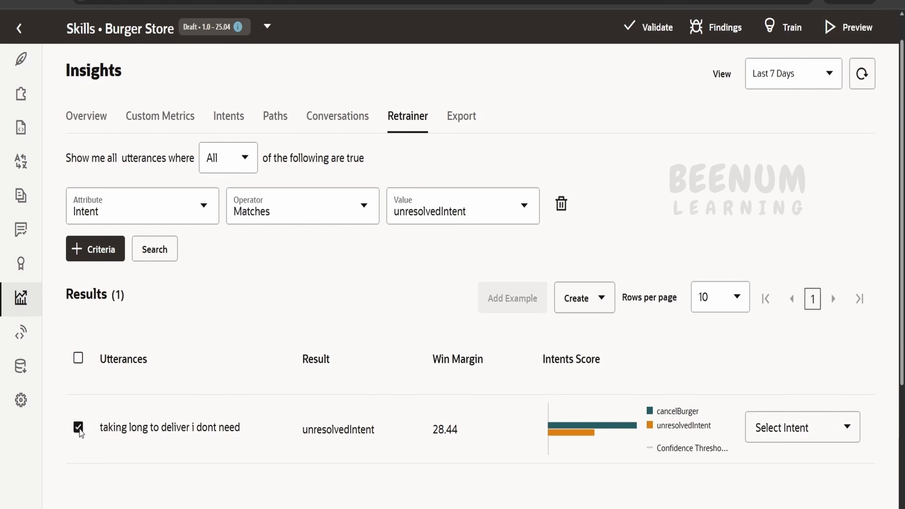
pyautogui.click(775, 434)
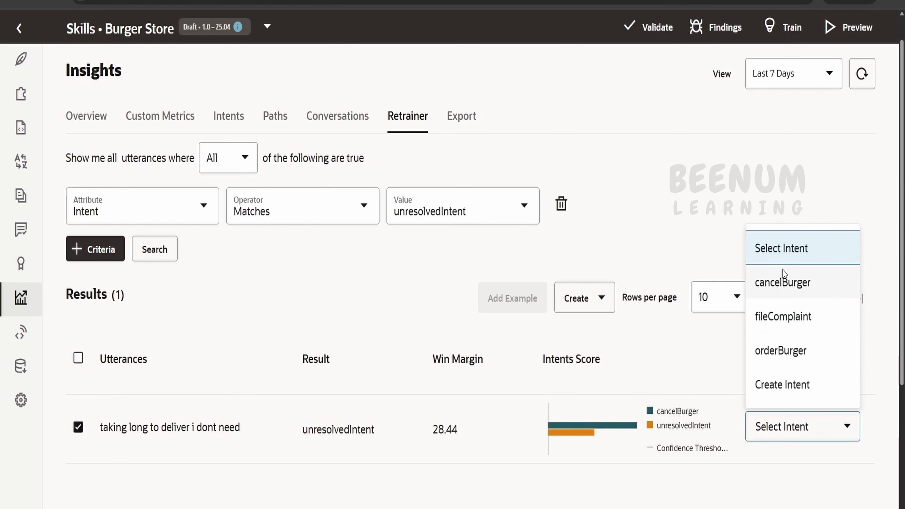
pyautogui.click(783, 291)
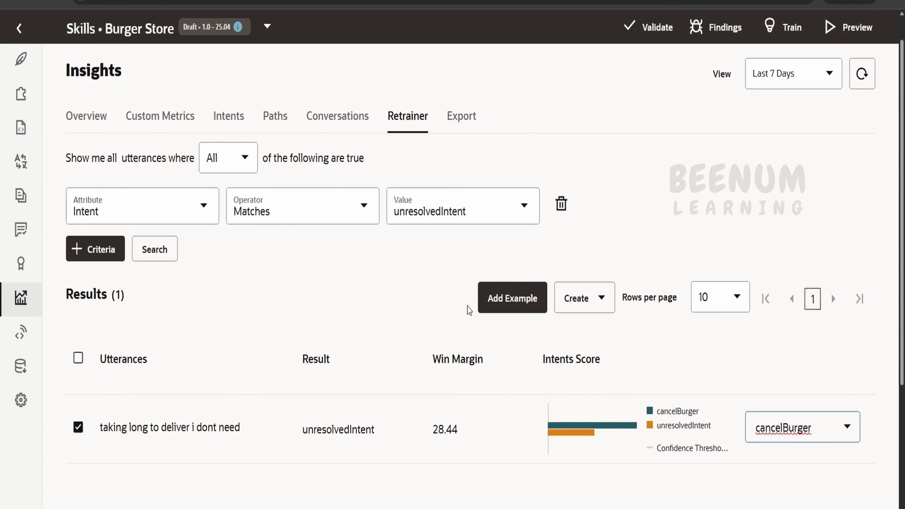
pyautogui.click(515, 302)
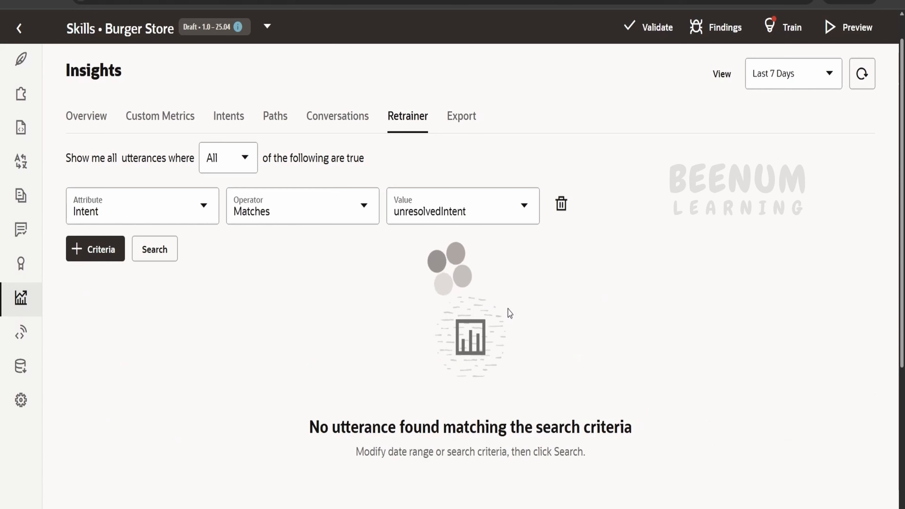
# Check the cancelBurger intent's example utterances for "taking long to deliver i dont need".
pyautogui.click(20, 59)
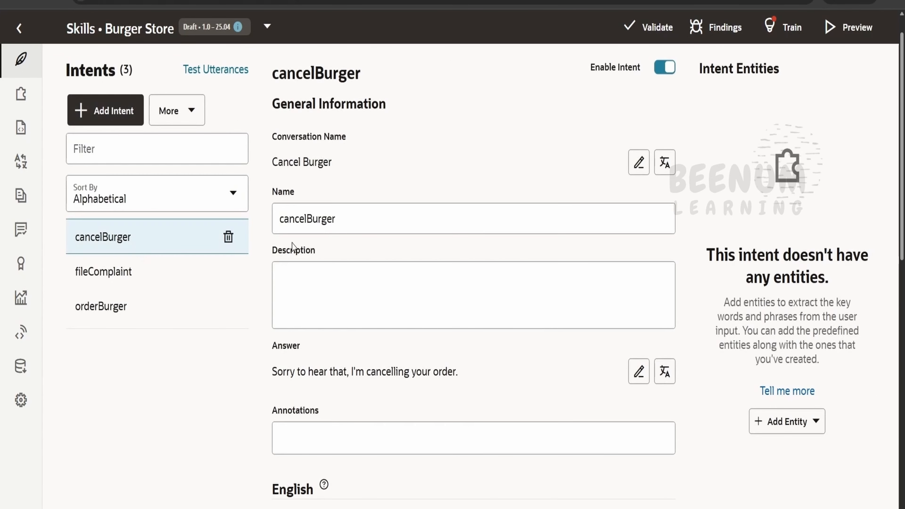
pyautogui.scroll(-10, 381, 334)
pyautogui.scroll(-4, 381, 334)
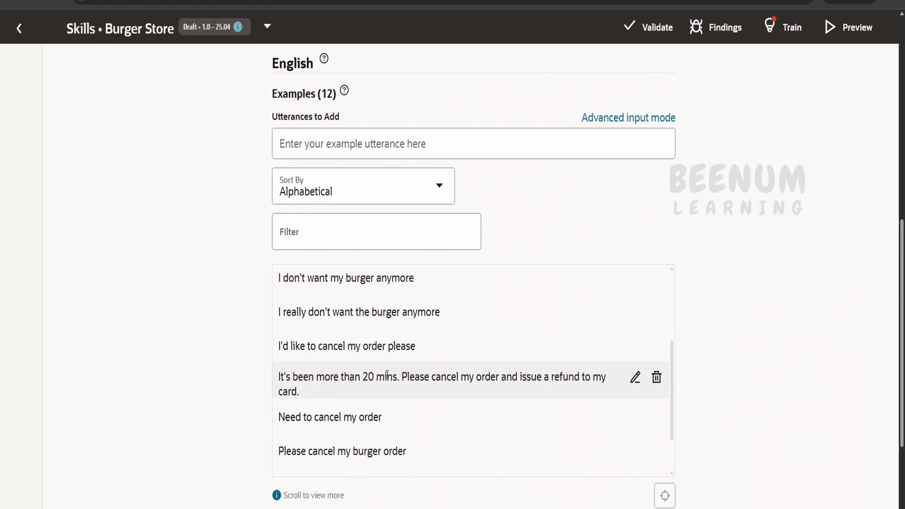
pyautogui.scroll(-2, 387, 375)
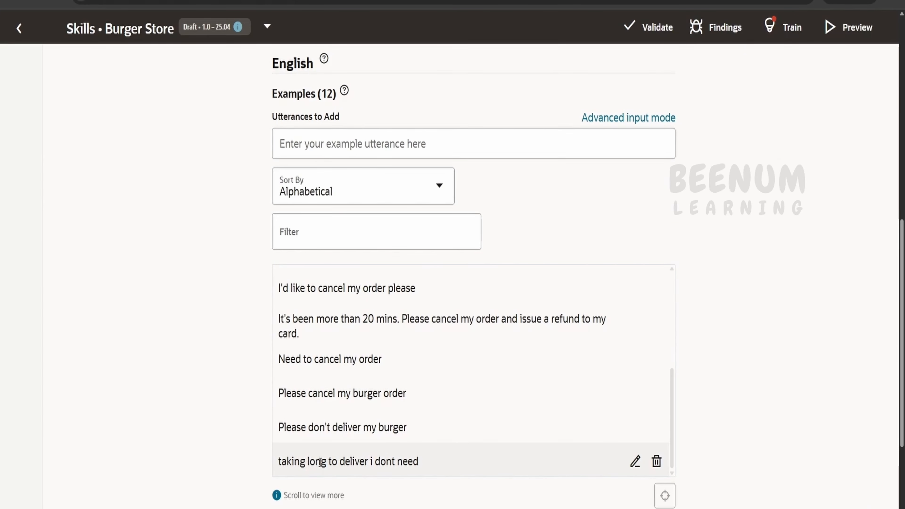
pyautogui.scroll(5, 789, 339)
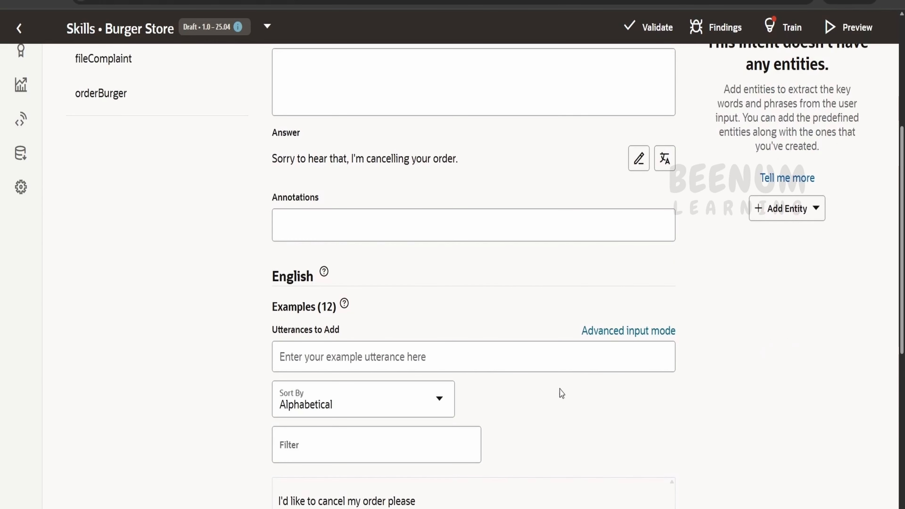
pyautogui.scroll(6, 392, 338)
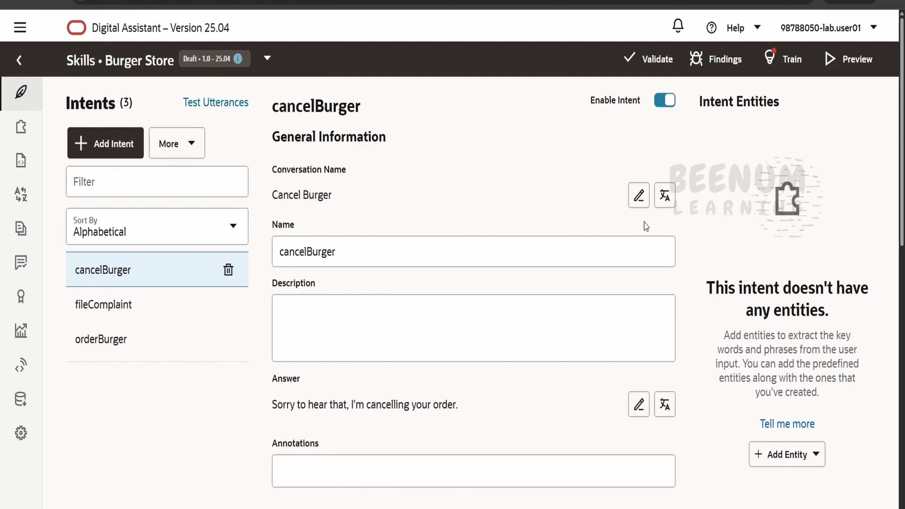
# Retrain the Burger Store skill with the Trainer Tm model.
pyautogui.click(785, 59)
pyautogui.click(633, 273)
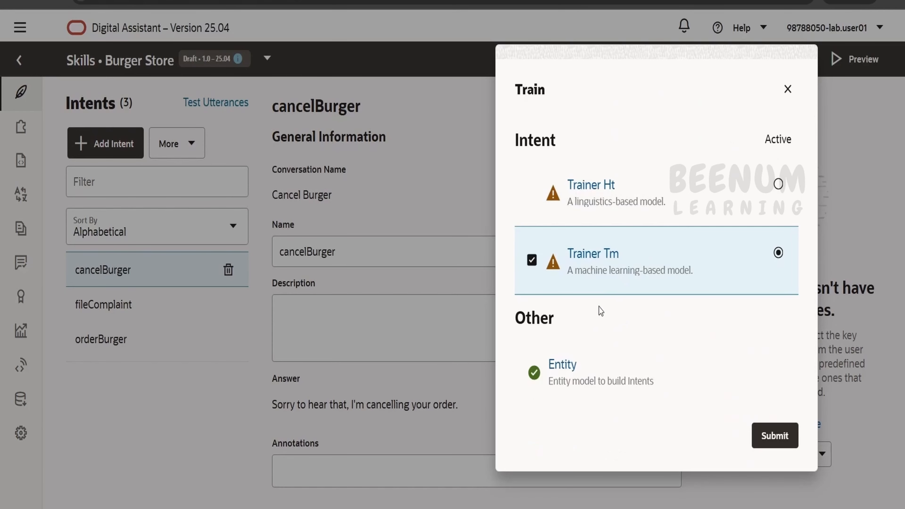
pyautogui.click(773, 435)
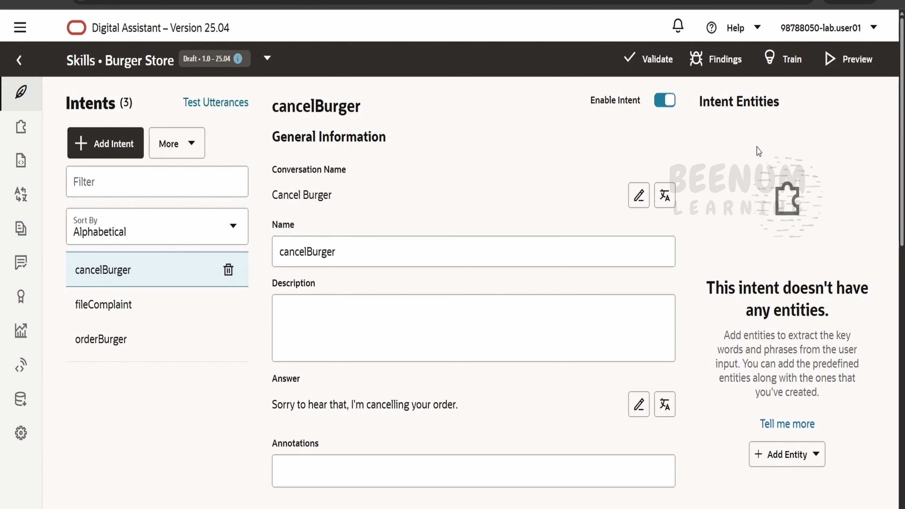
# Send "taking long to deliver i dont need" in the Conversation Tester again, review the skill's reply, and close the tester.
pyautogui.click(853, 59)
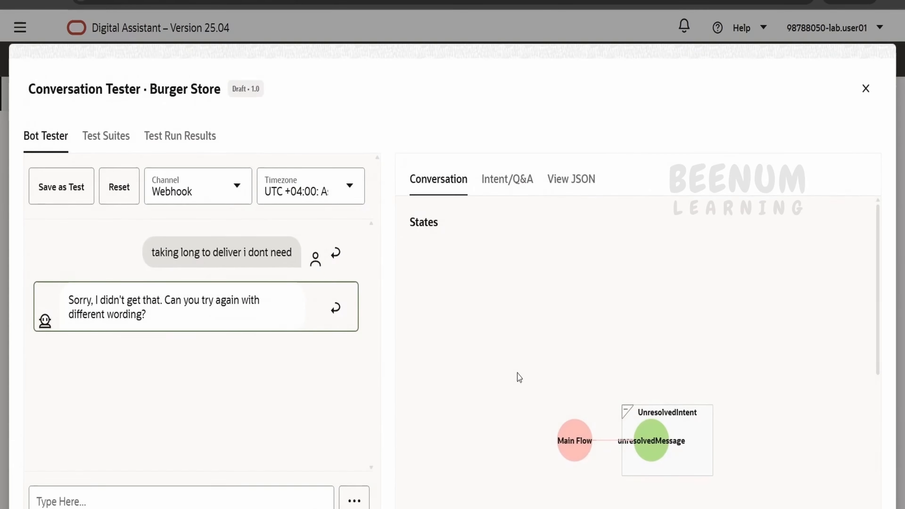
pyautogui.click(178, 500)
pyautogui.write('taking long to deliver i dont need')
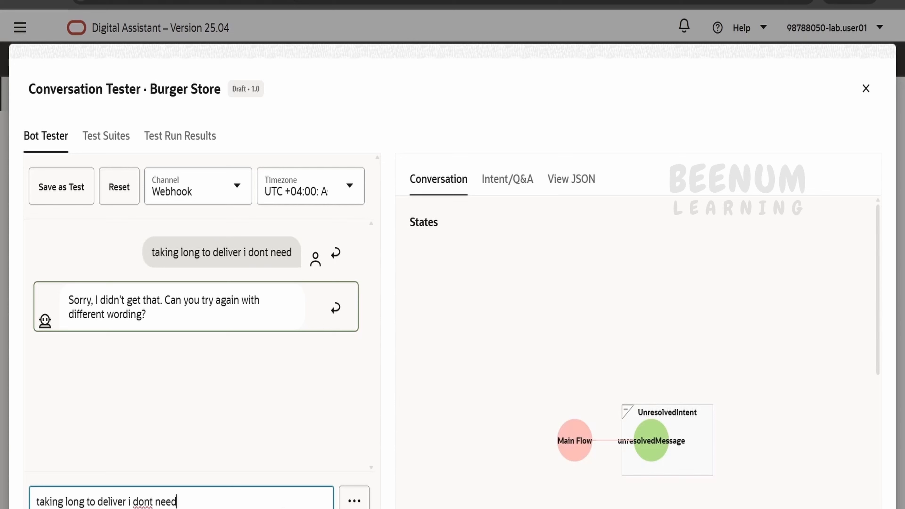
pyautogui.press('Return')
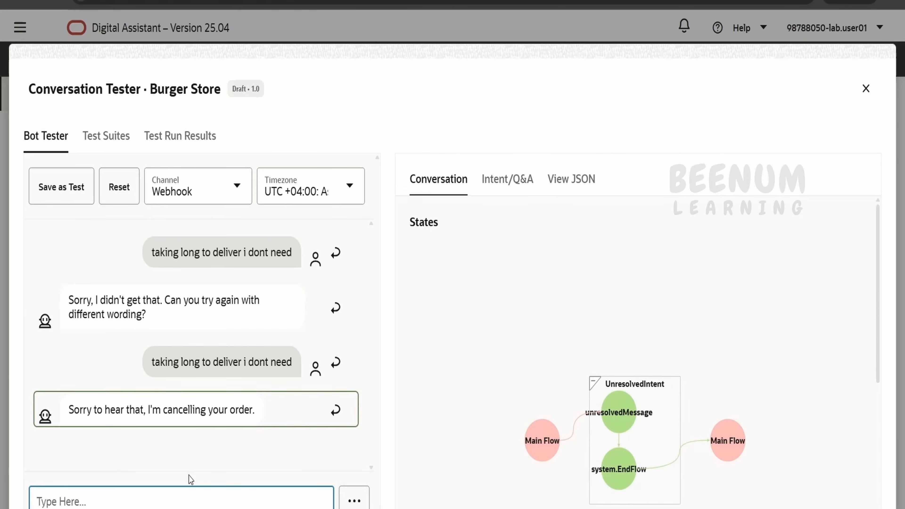
pyautogui.click(866, 89)
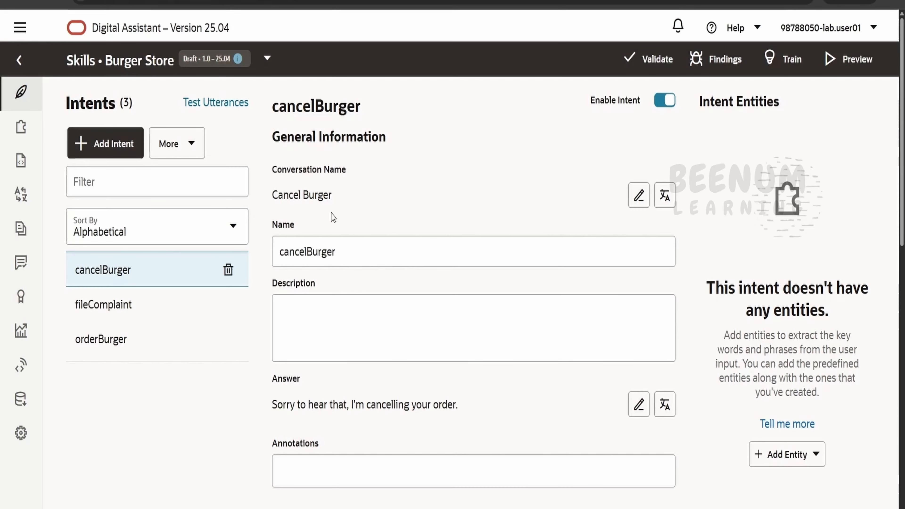
# Start a new run of the testcase1 suite in the Utterance Tester and refresh its results summary.
pyautogui.click(228, 106)
pyautogui.click(765, 155)
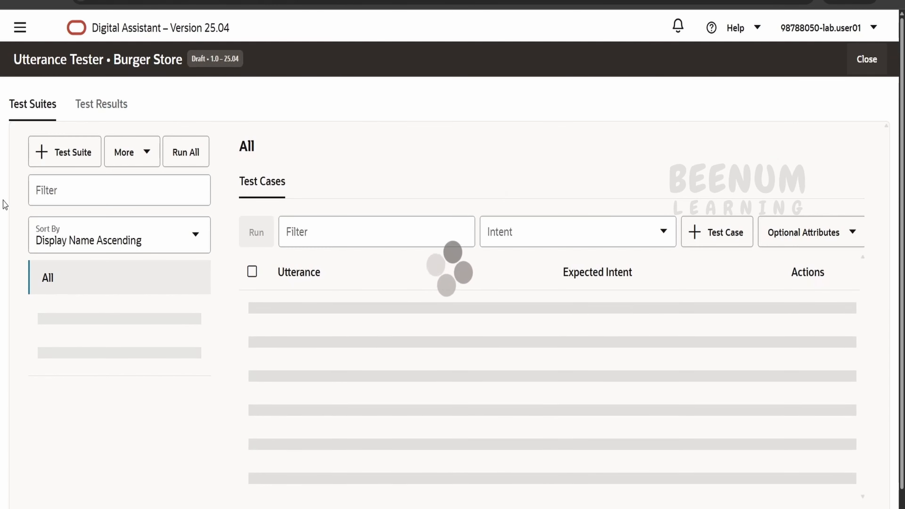
pyautogui.click(87, 354)
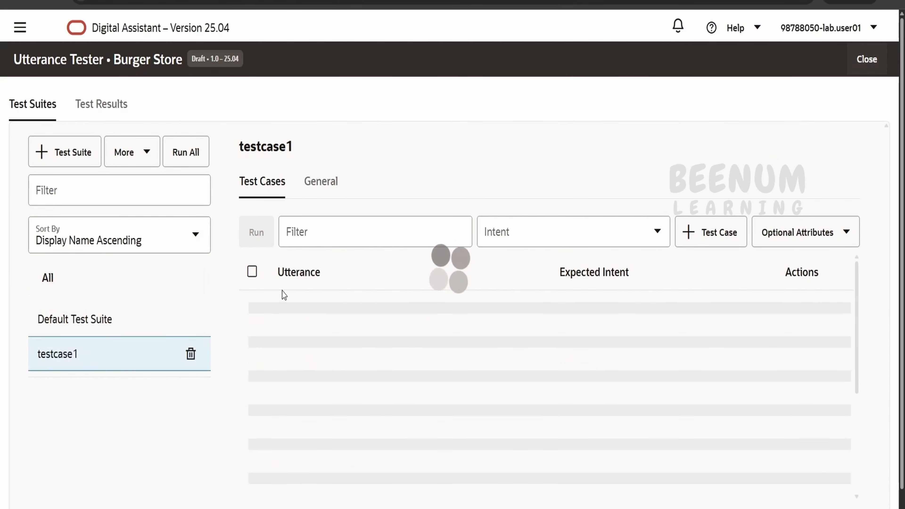
pyautogui.click(200, 146)
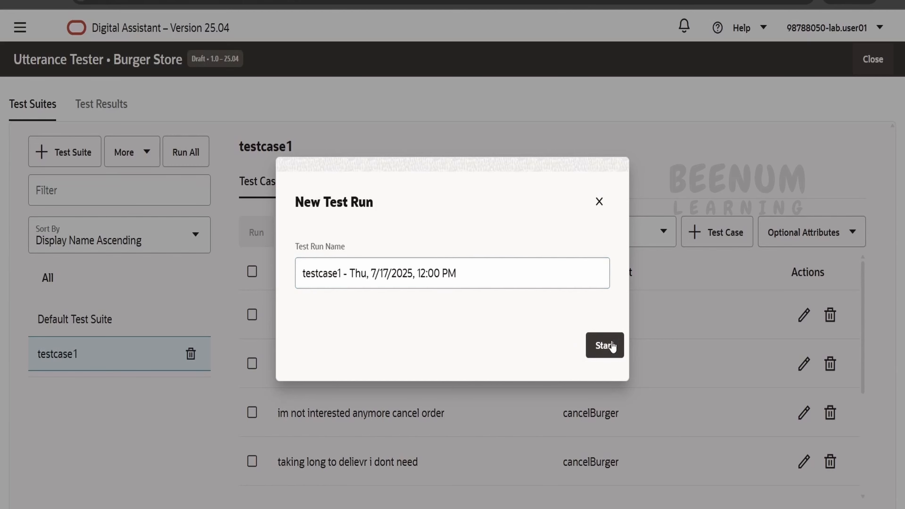
pyautogui.click(607, 344)
pyautogui.scroll(-1, 445, 353)
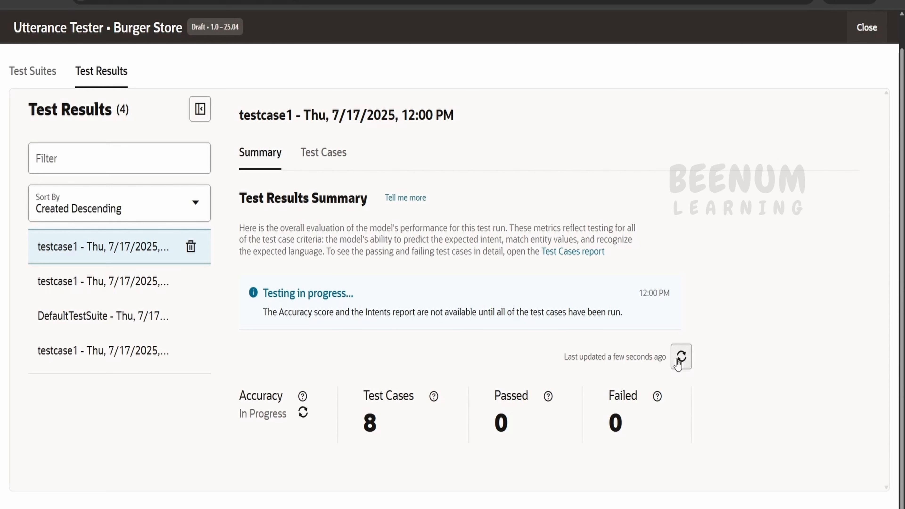
pyautogui.moveTo(263, 293); pyautogui.dragTo(353, 294)
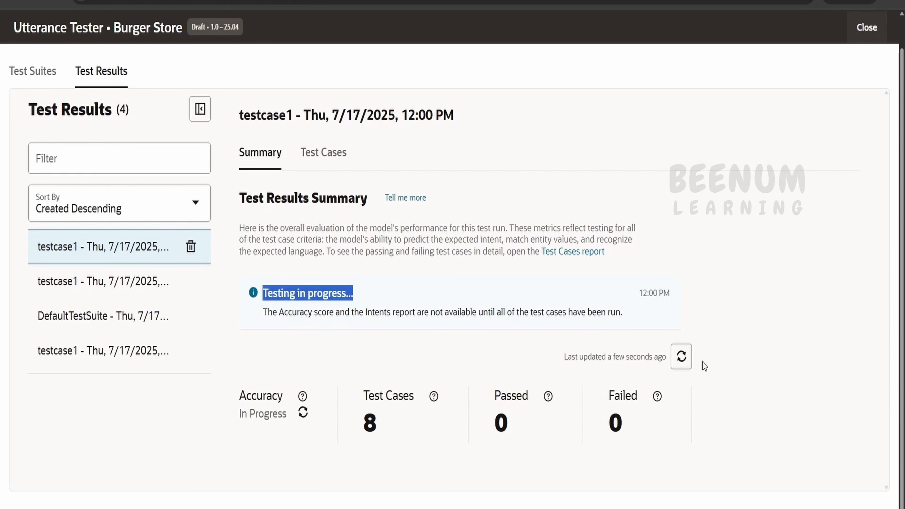
pyautogui.click(682, 357)
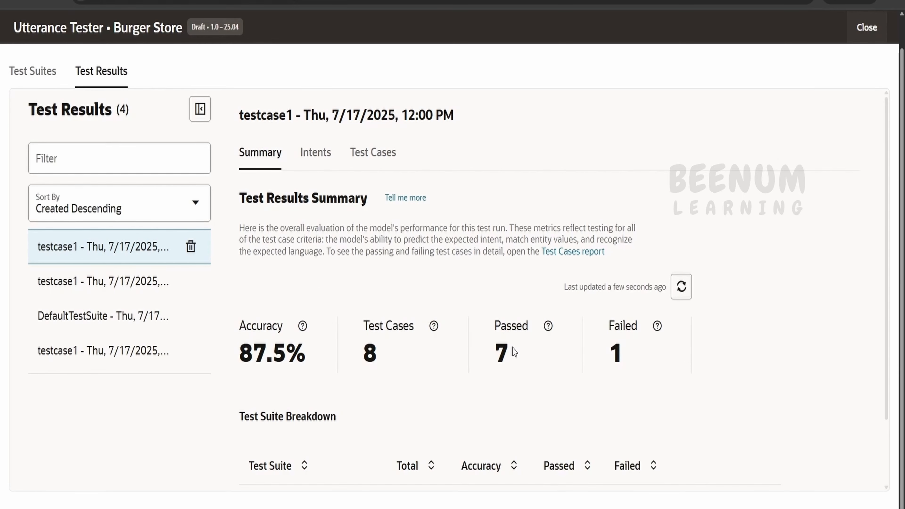
# Review the new run's summary, its intents breakdown, and the failed test cases.
pyautogui.scroll(-4, 528, 356)
pyautogui.scroll(4, 527, 357)
pyautogui.click(330, 152)
pyautogui.scroll(-10, 439, 301)
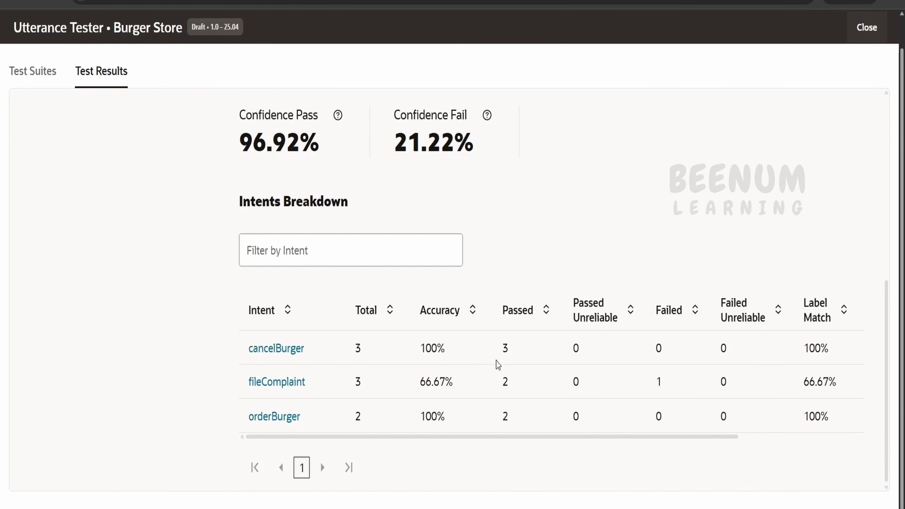
pyautogui.scroll(10, 498, 364)
pyautogui.click(377, 164)
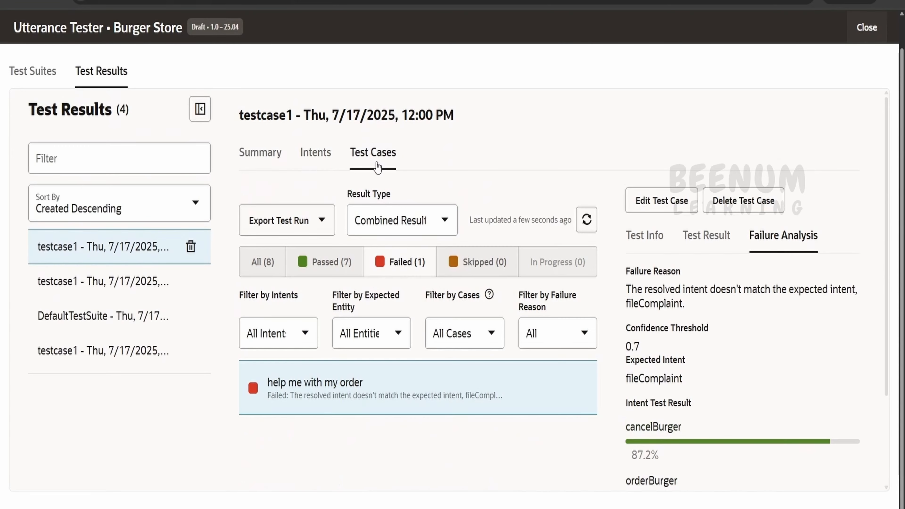
# Filter the run's test cases to the passed ones and examine the intent test result for "taking long to delievr i dont need".
pyautogui.scroll(-3, 377, 166)
pyautogui.scroll(3, 404, 252)
pyautogui.click(333, 263)
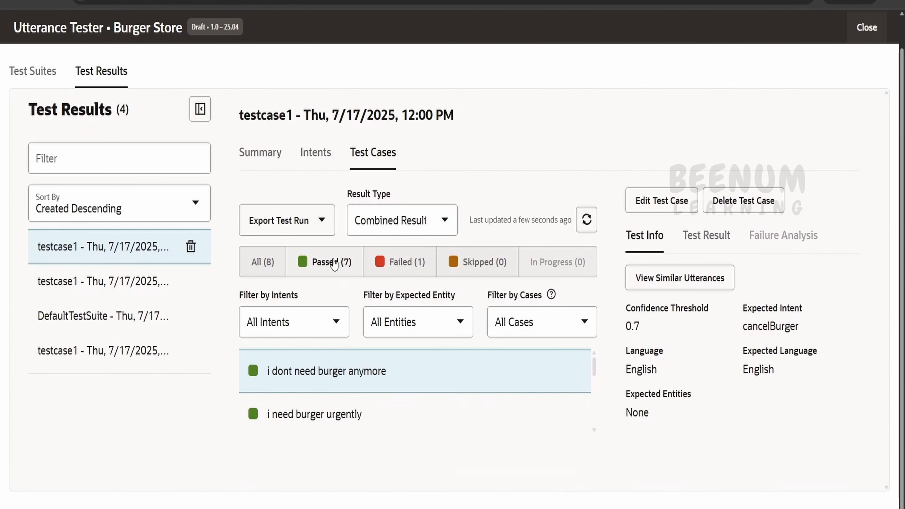
pyautogui.scroll(-5, 372, 377)
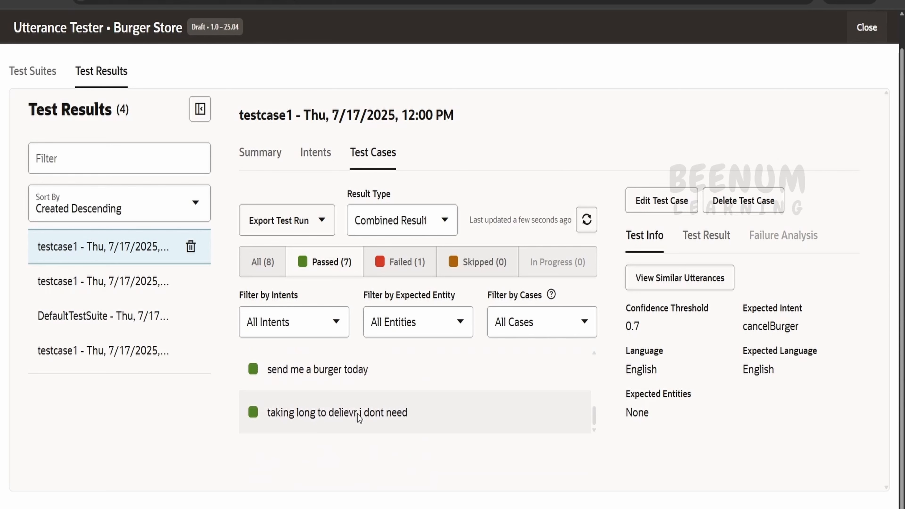
pyautogui.click(443, 424)
pyautogui.click(711, 236)
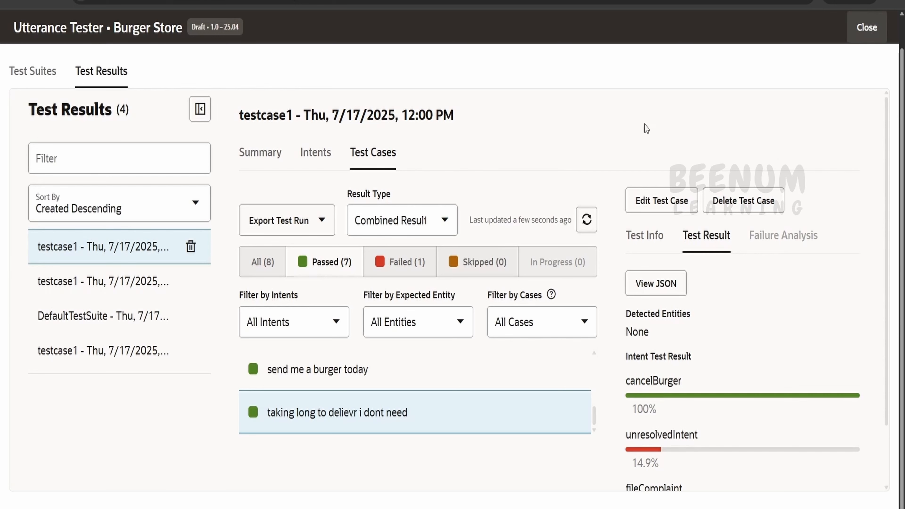
# View the test cases across all suites, and return to the latest testcase1 run's summary to check its failed count.
pyautogui.click(42, 87)
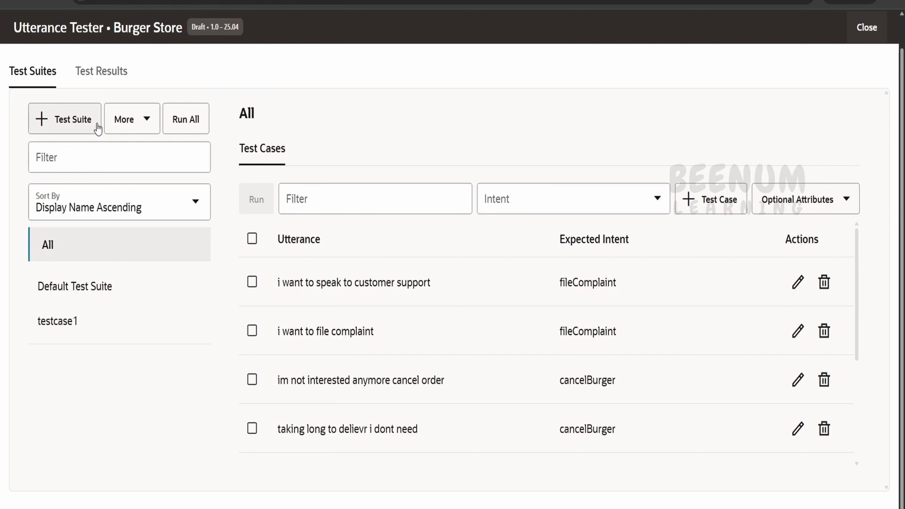
pyautogui.click(116, 70)
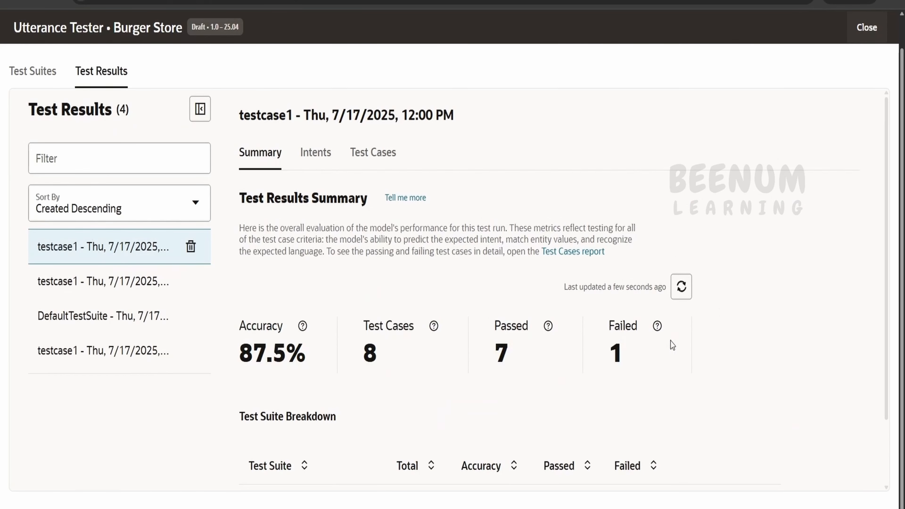
pyautogui.moveTo(620, 353); pyautogui.dragTo(594, 358)
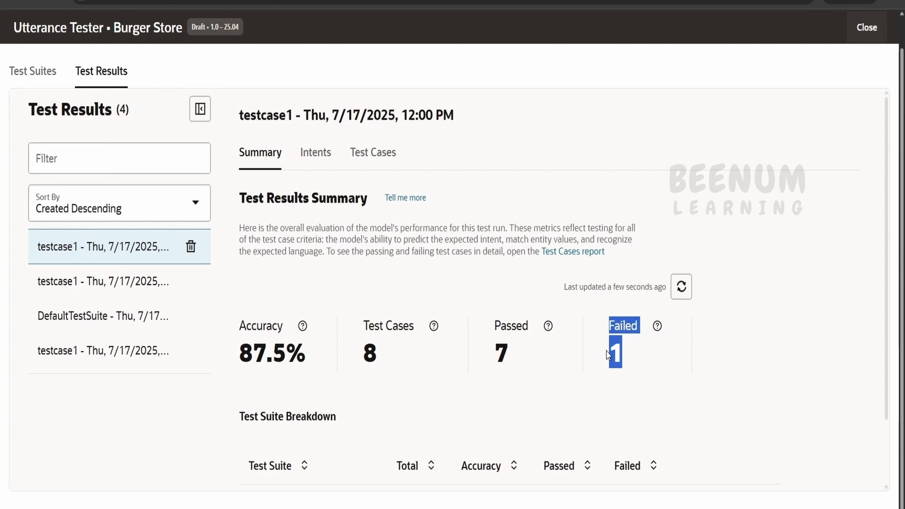